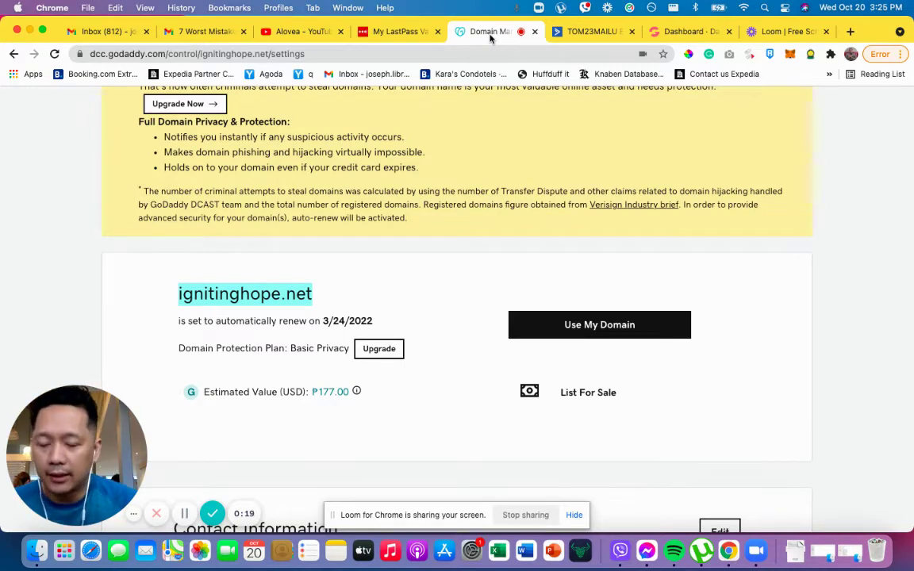
# Step: Copy the domain name ignitinghope.net from the GoDaddy domain settings page
pyautogui.scroll(5, 848, 262)
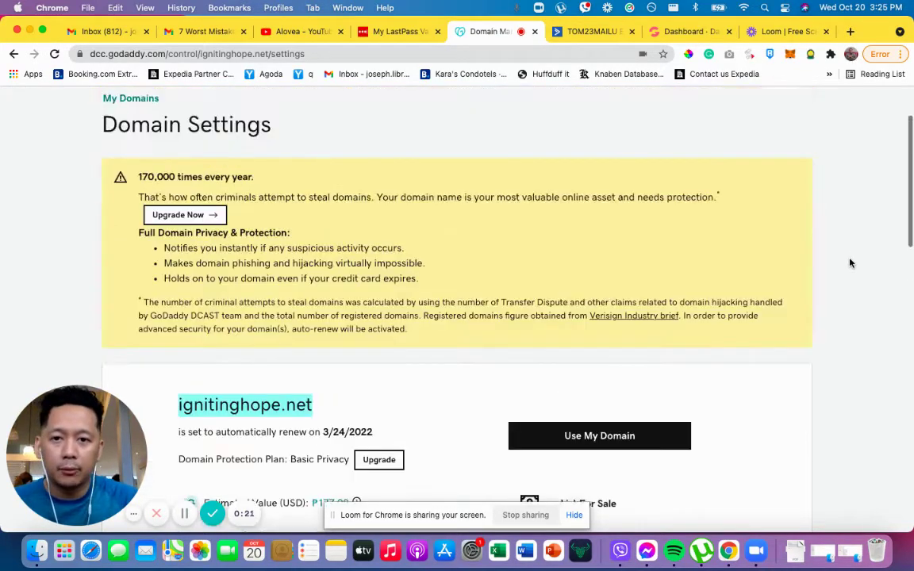
pyautogui.scroll(-5, 849, 262)
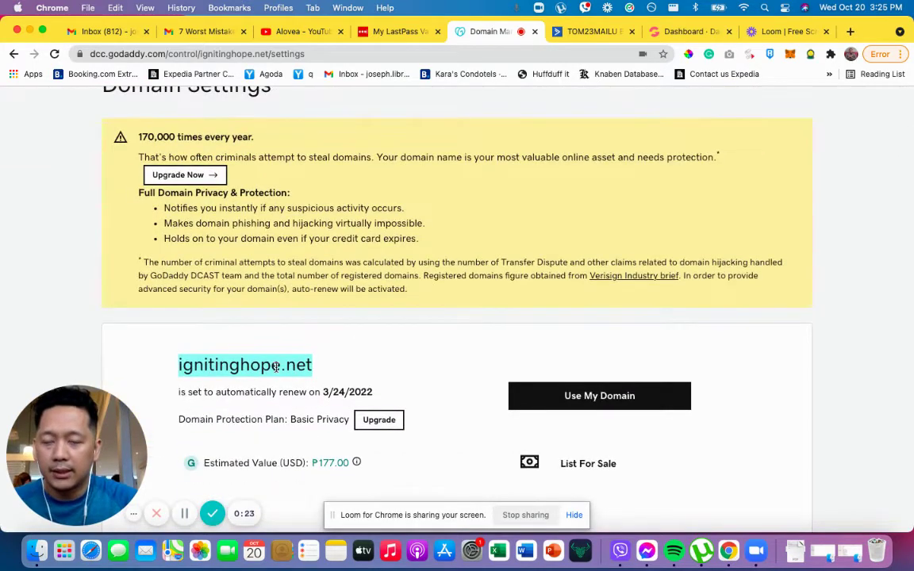
pyautogui.scroll(5, 277, 366)
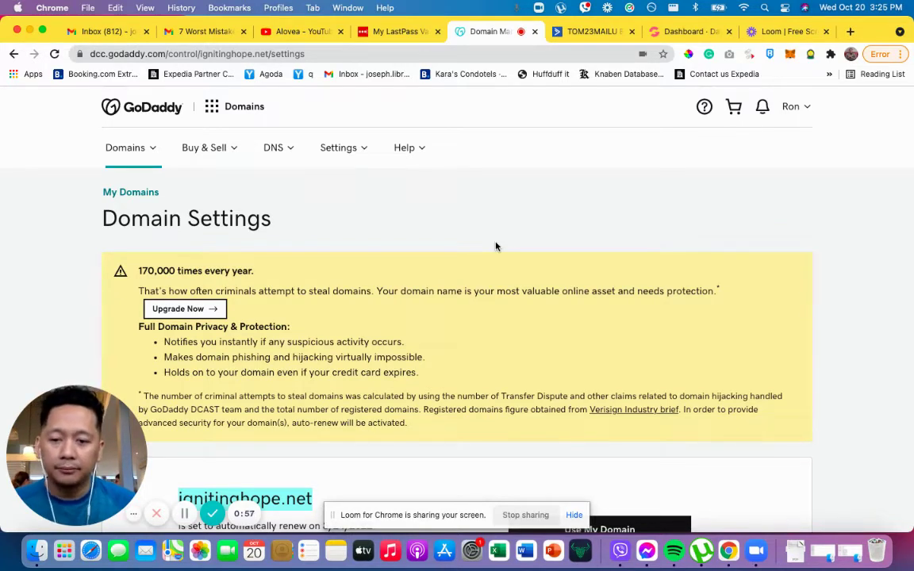
pyautogui.click(449, 246)
pyautogui.scroll(-3, 449, 247)
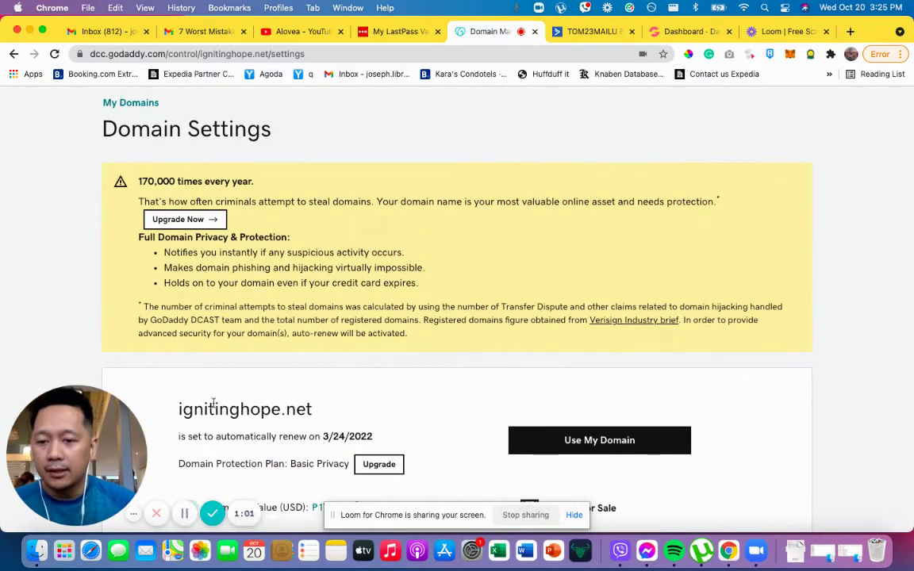
pyautogui.moveTo(177, 411); pyautogui.dragTo(316, 412)
pyautogui.press('super+c')
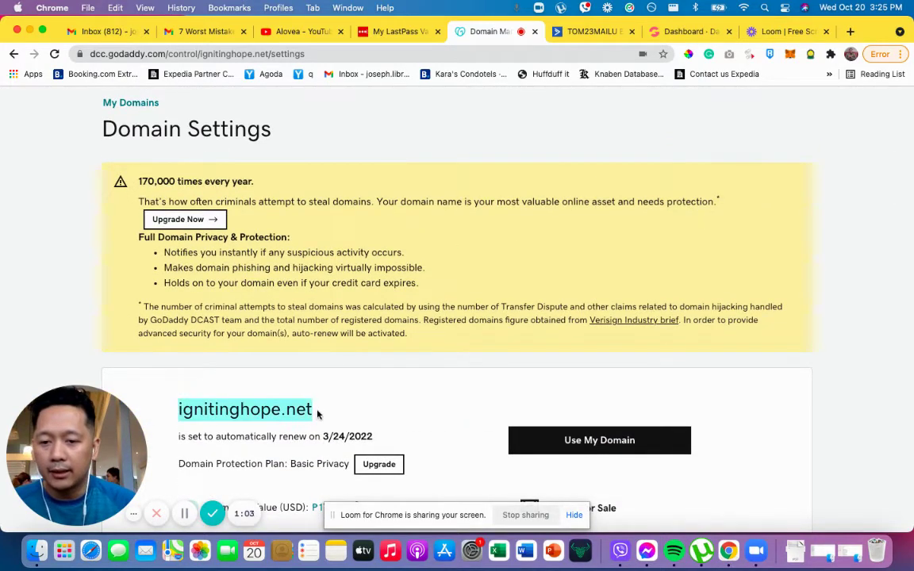
pyautogui.scroll(-1, 317, 413)
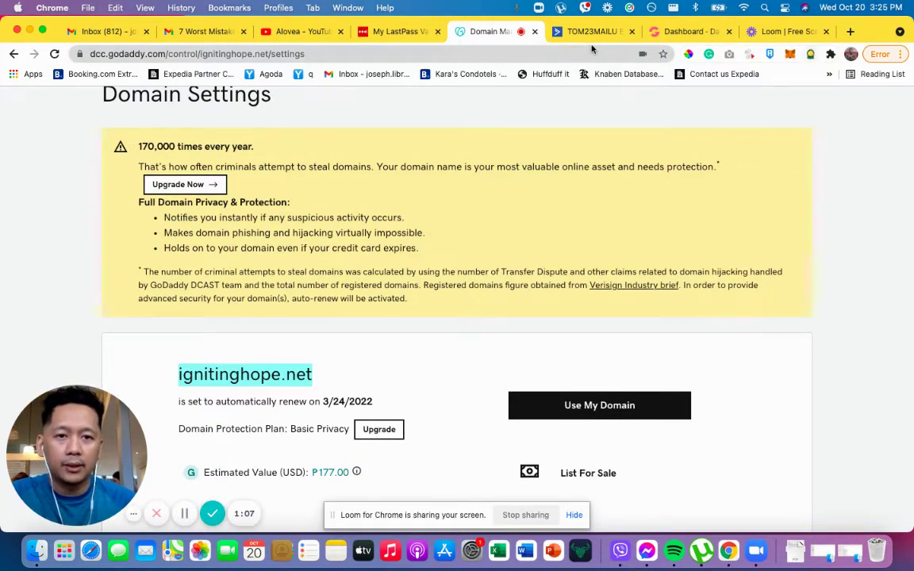
# Step: Load ignitinghope.net in a new browser tab and close the TOM23MAILU, 7 Worst Mistakes and Alovea YouTube tabs
pyautogui.click(632, 33)
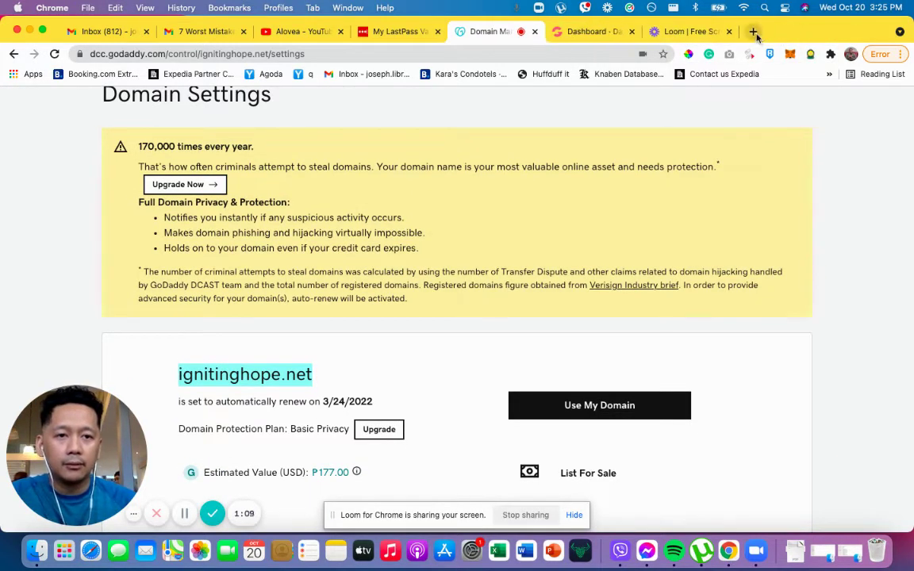
pyautogui.click(752, 32)
pyautogui.press('super+v')
pyautogui.press('Return')
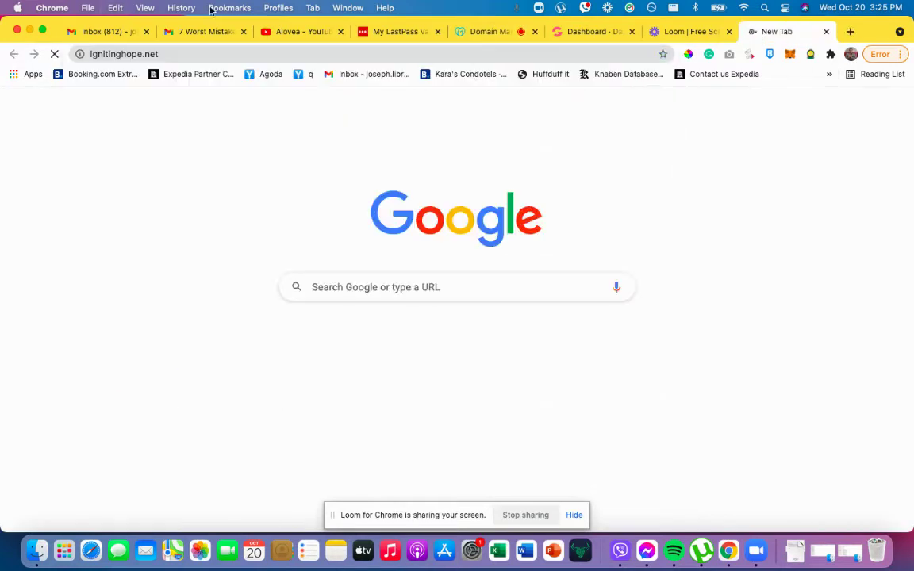
pyautogui.click(243, 33)
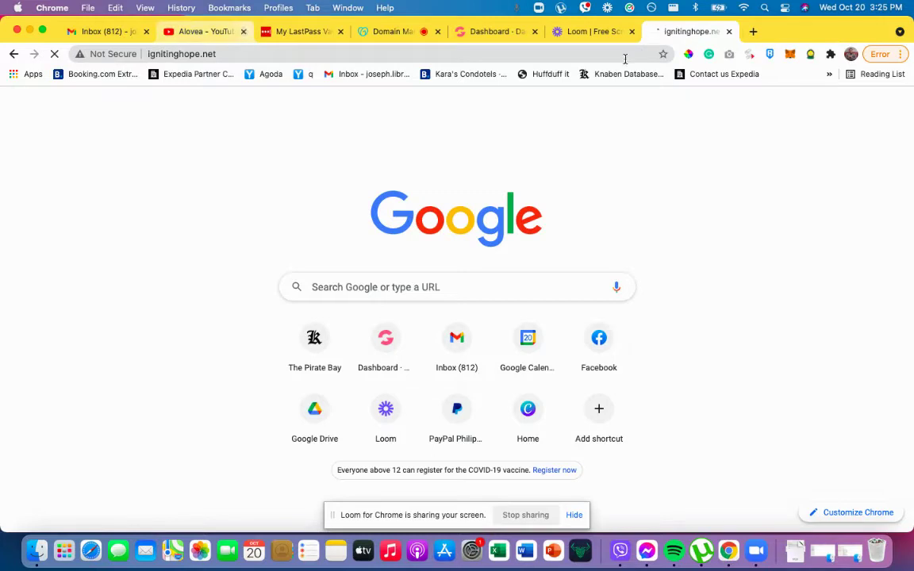
pyautogui.click(244, 32)
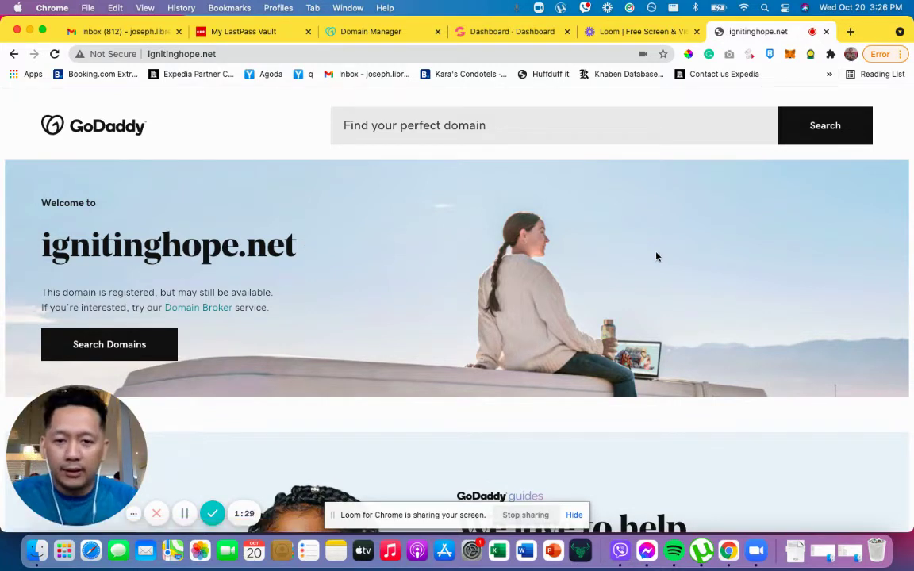
# Step: Switch to Groove, load the app.groove.cm dashboard and pause the GrooveKon video playing there
pyautogui.click(520, 37)
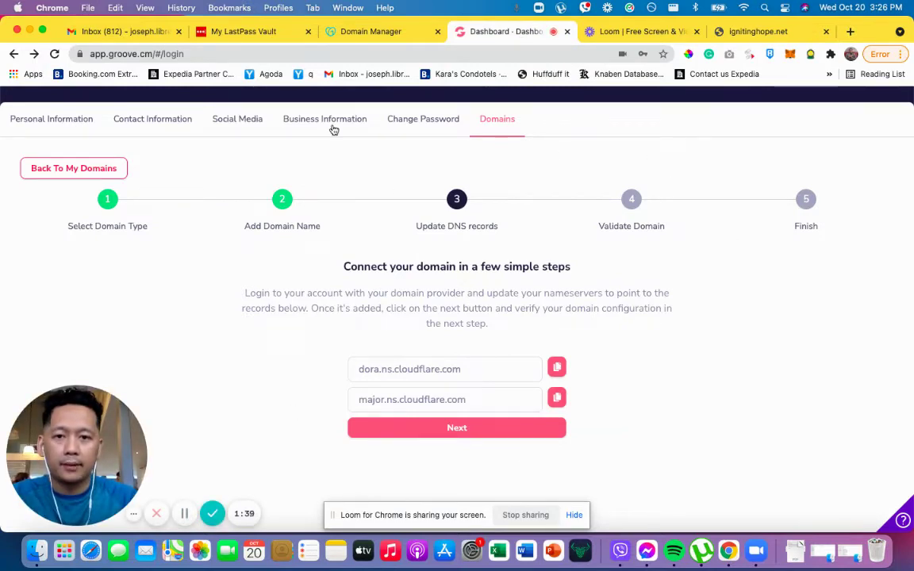
pyautogui.click(130, 54)
pyautogui.write('app')
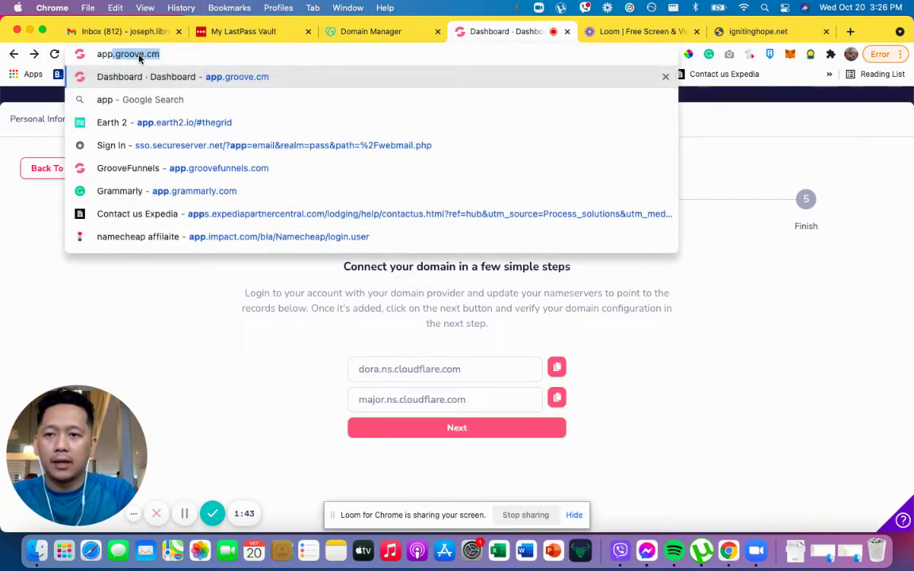
pyautogui.press('Return')
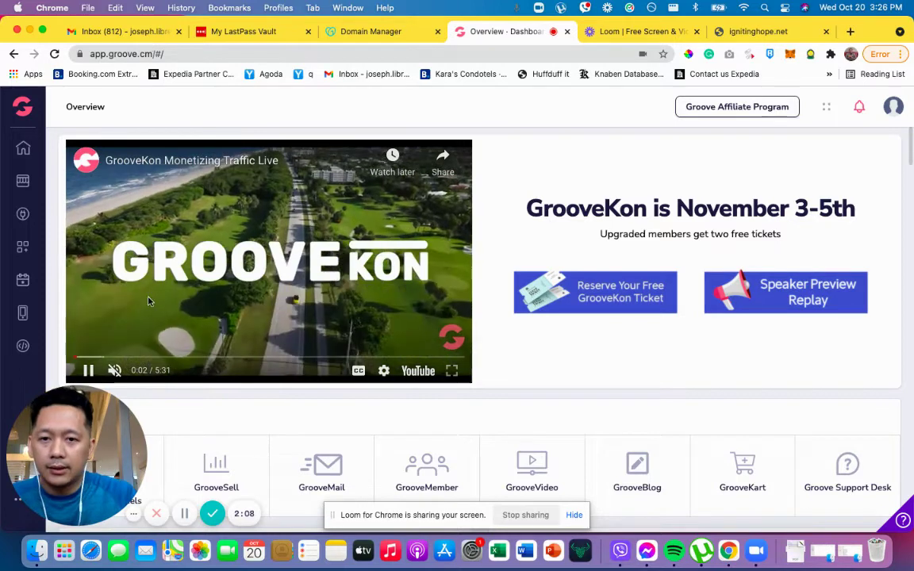
pyautogui.click(88, 369)
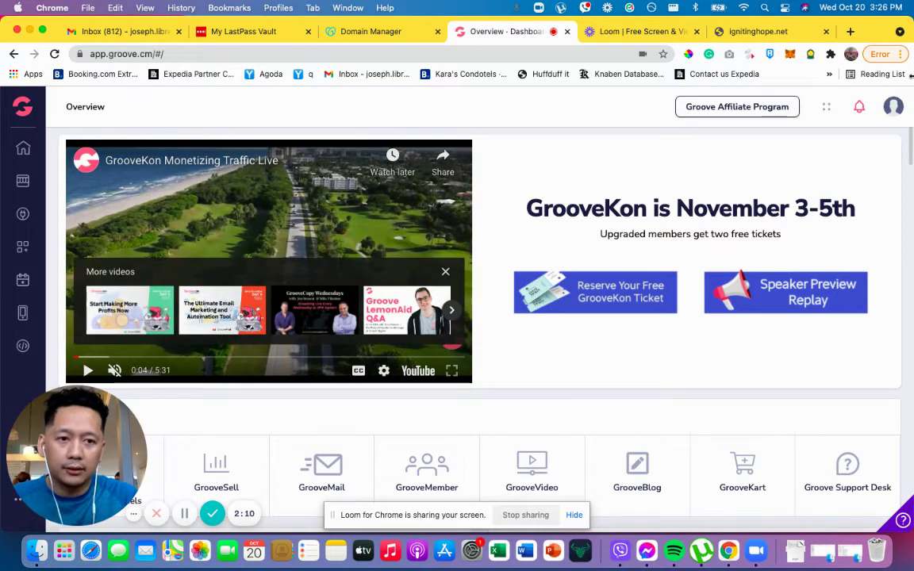
# Step: Open the Domains section of the Groove account settings
pyautogui.click(894, 111)
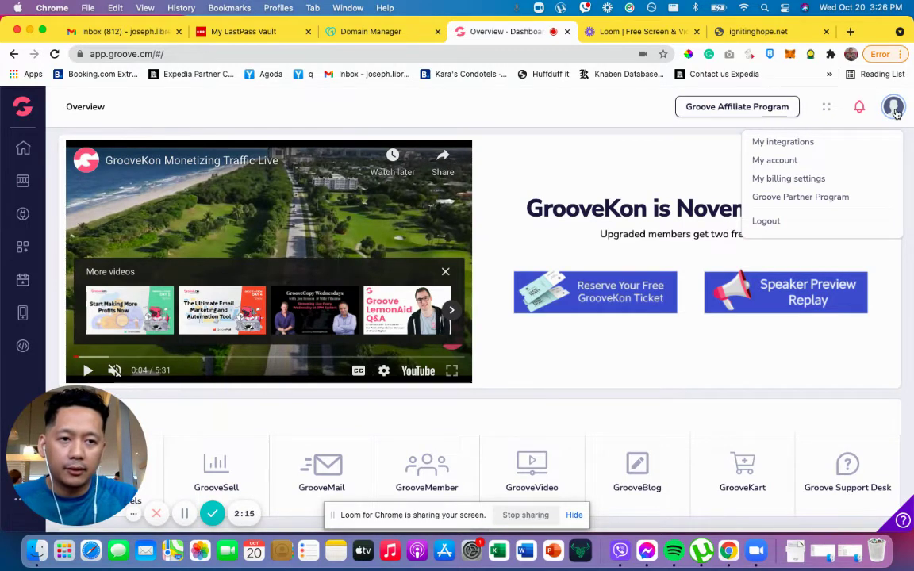
pyautogui.click(895, 111)
pyautogui.click(894, 111)
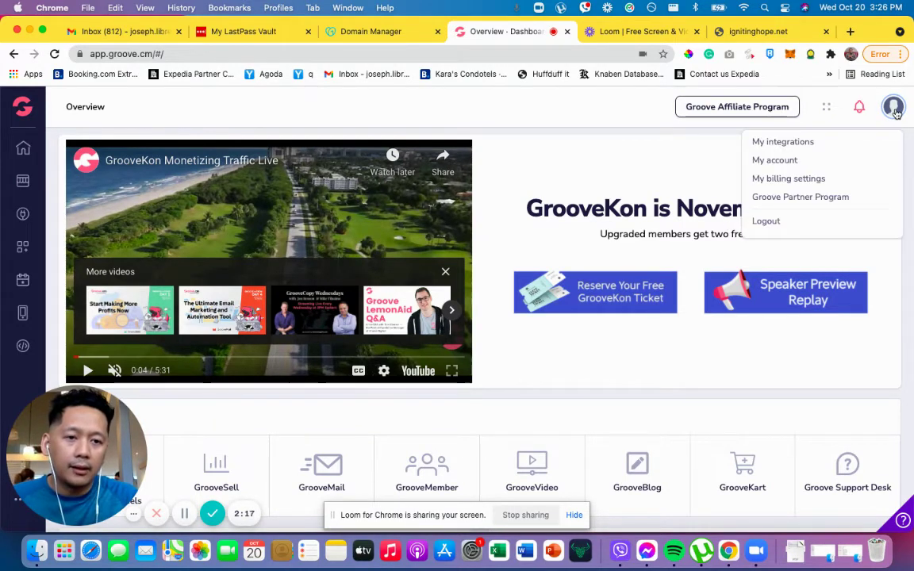
pyautogui.click(770, 161)
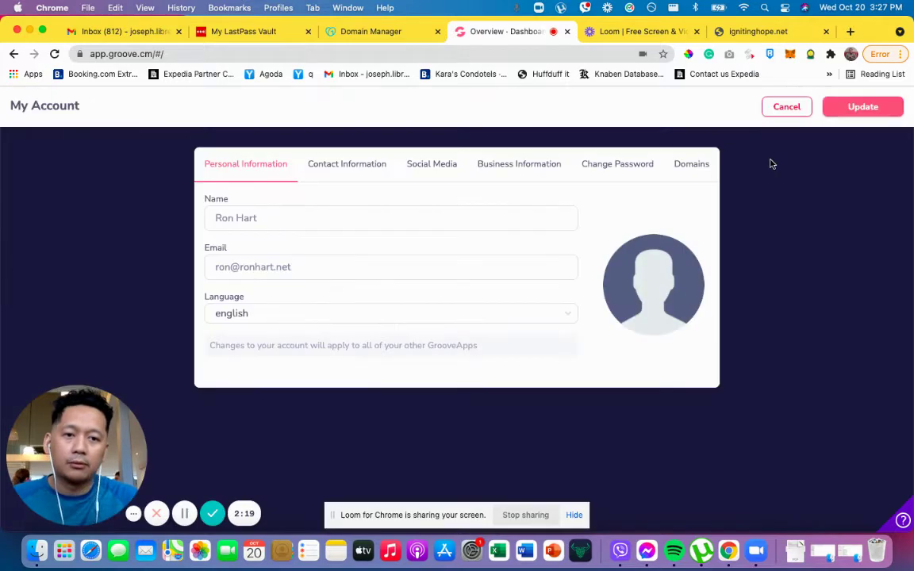
pyautogui.click(684, 170)
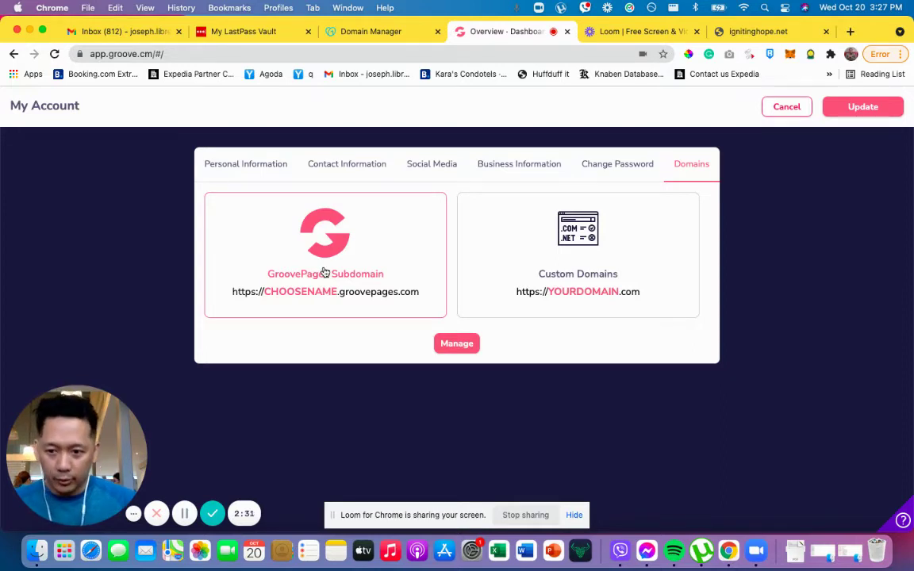
# Step: Manage the custom domains and delete the existing ignitinghope.net entry from the list
pyautogui.click(599, 236)
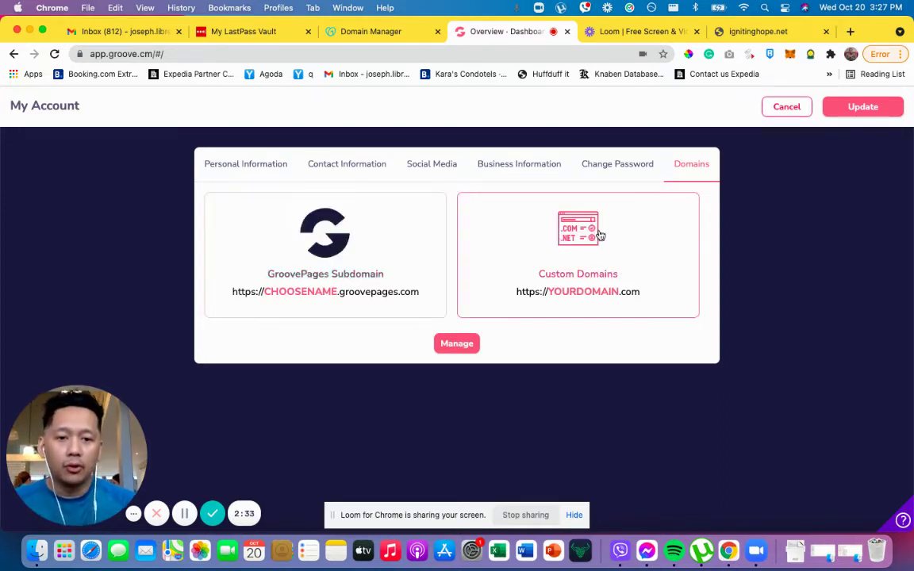
pyautogui.click(464, 346)
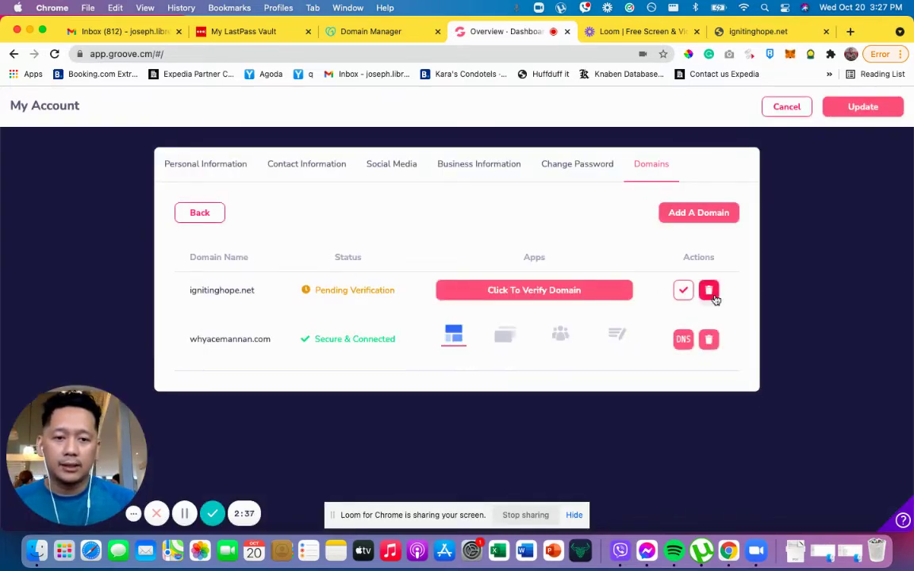
pyautogui.click(709, 290)
pyautogui.click(452, 362)
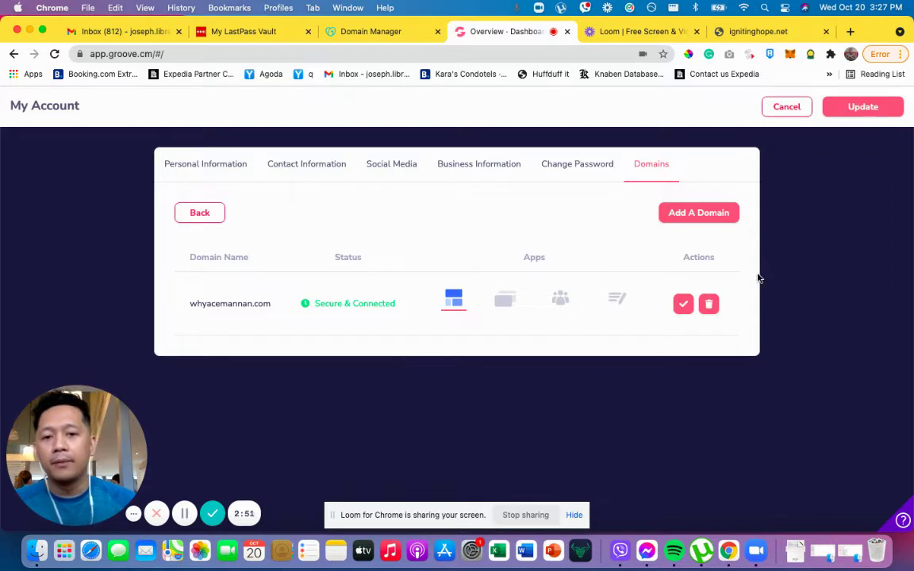
# Step: Start adding a new custom domain in Groove and copy the name ignitinghope.net from GoDaddy's domain settings
pyautogui.click(694, 214)
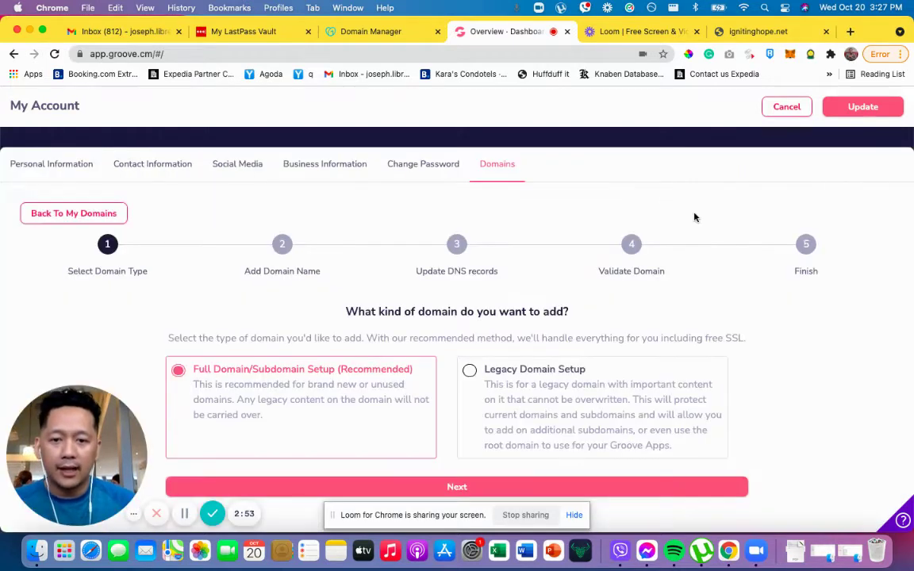
pyautogui.scroll(-1, 396, 238)
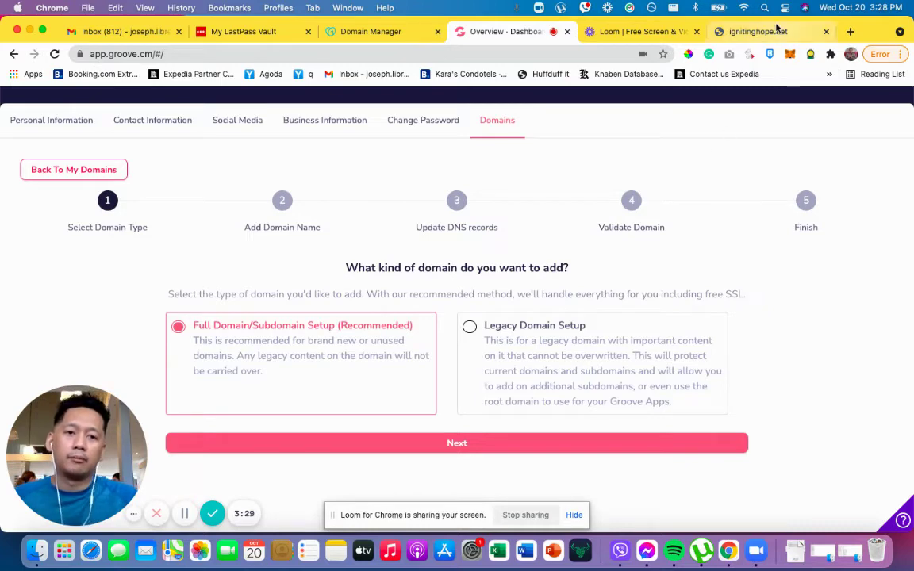
pyautogui.click(373, 34)
pyautogui.click(308, 374)
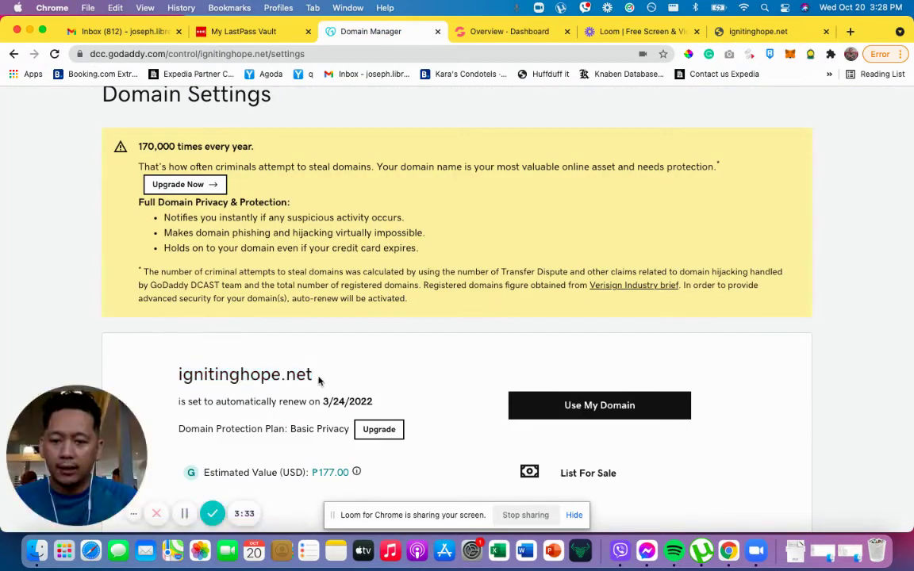
pyautogui.moveTo(310, 374); pyautogui.dragTo(174, 375)
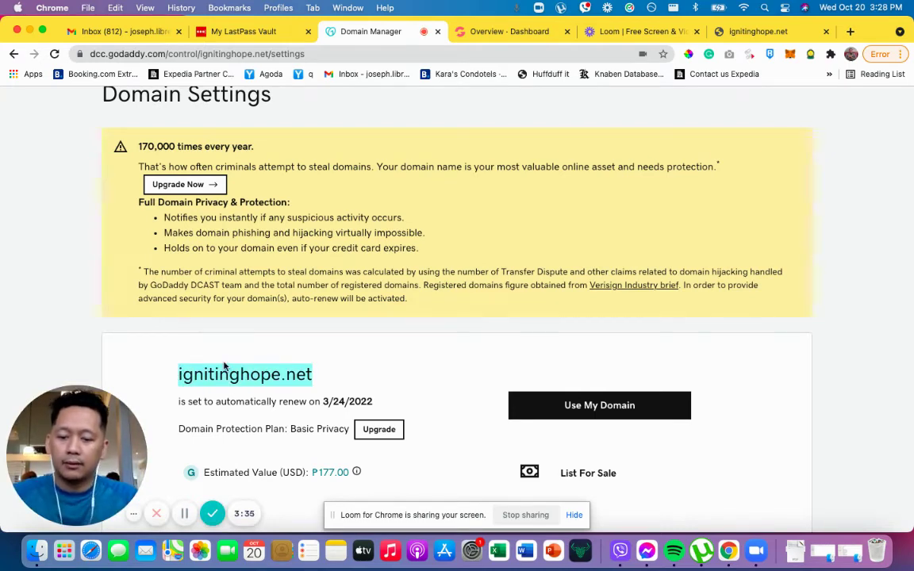
pyautogui.rightClick(245, 371)
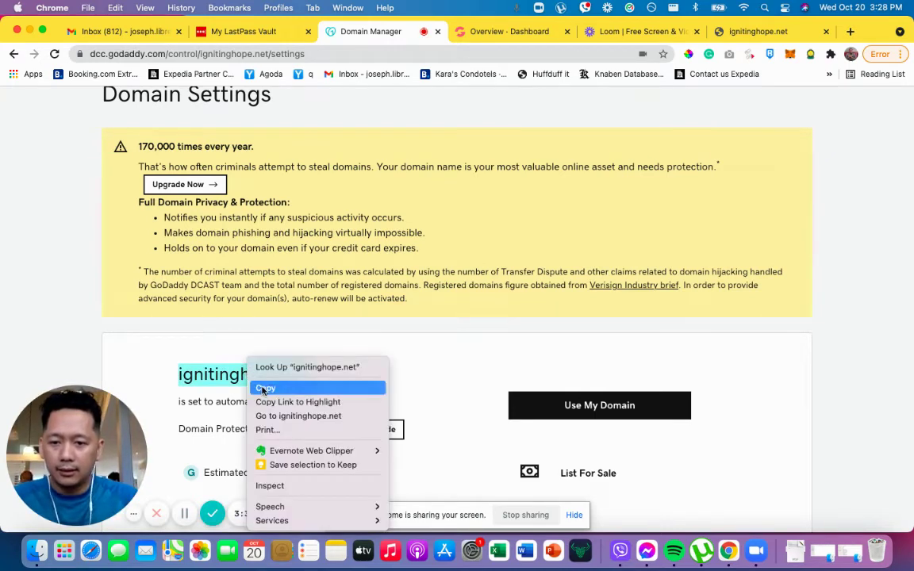
pyautogui.click(260, 387)
pyautogui.click(466, 36)
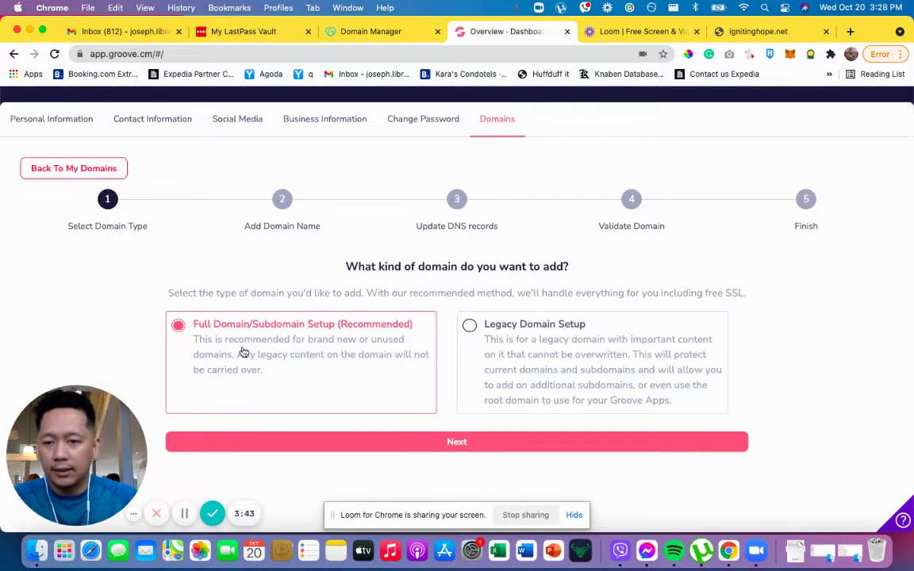
# Step: Continue with the Full Domain/Subdomain Setup, enter ignitinghope.net as the domain to add, and proceed to the DNS records stage
pyautogui.click(456, 444)
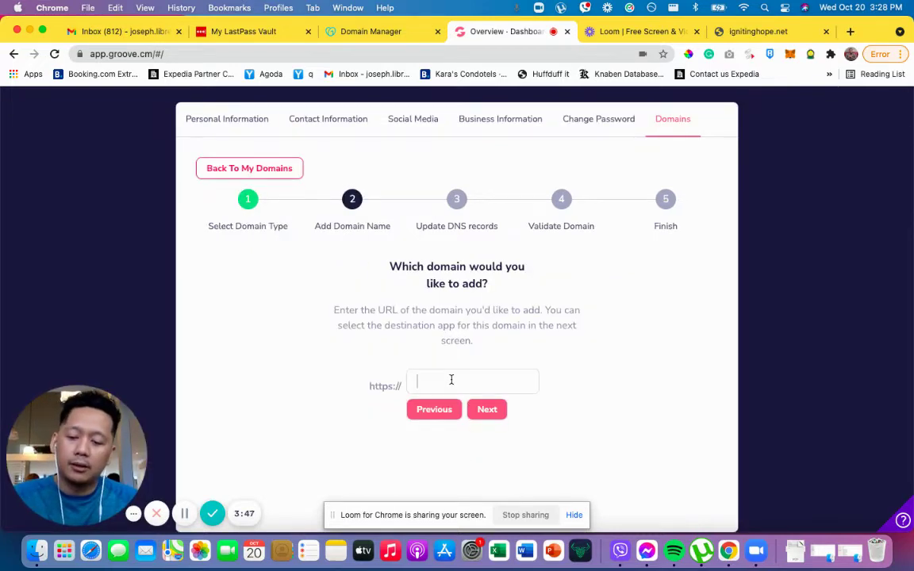
pyautogui.press('super+v')
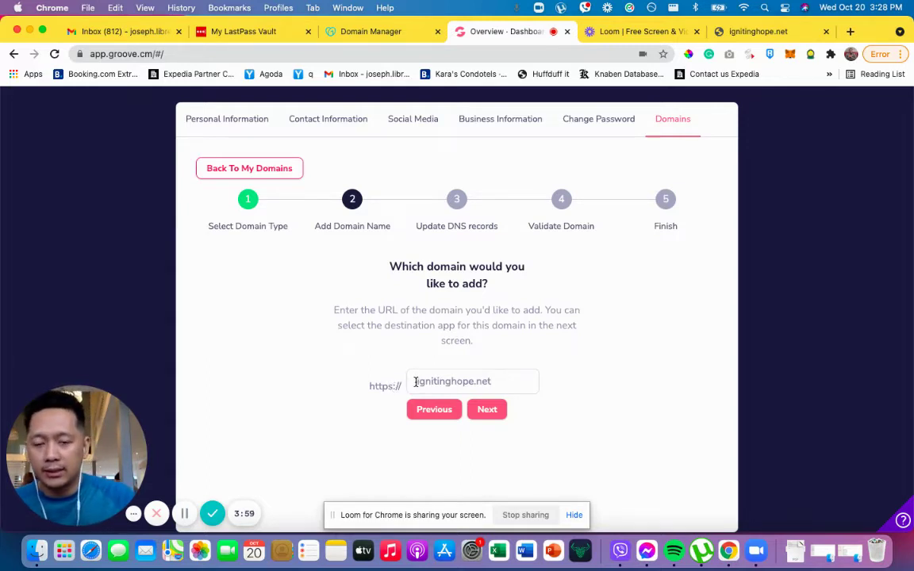
pyautogui.doubleClick(384, 387)
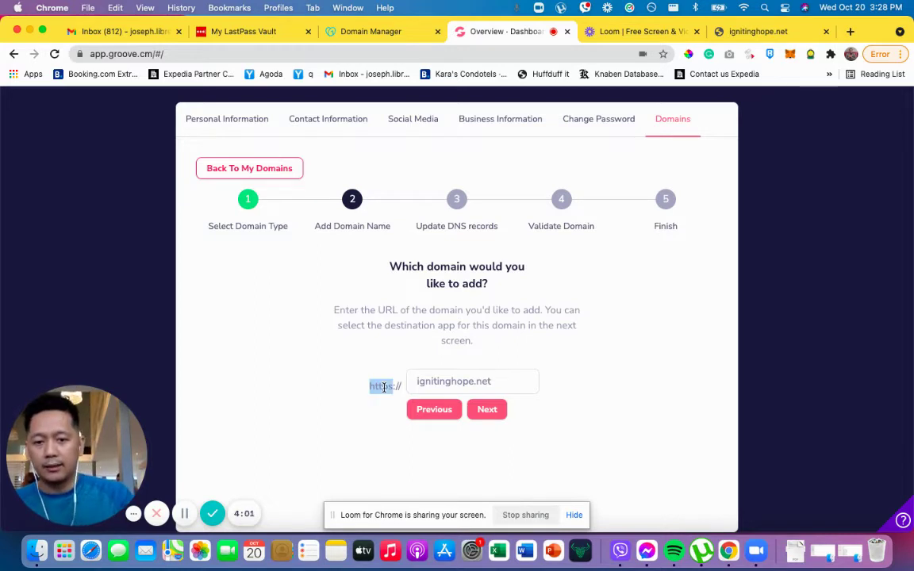
pyautogui.click(511, 385)
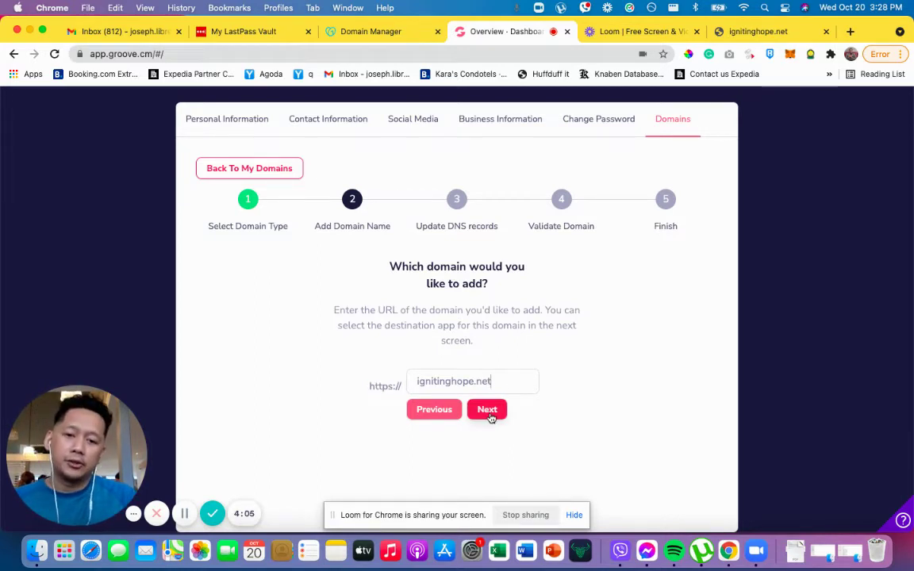
pyautogui.click(488, 411)
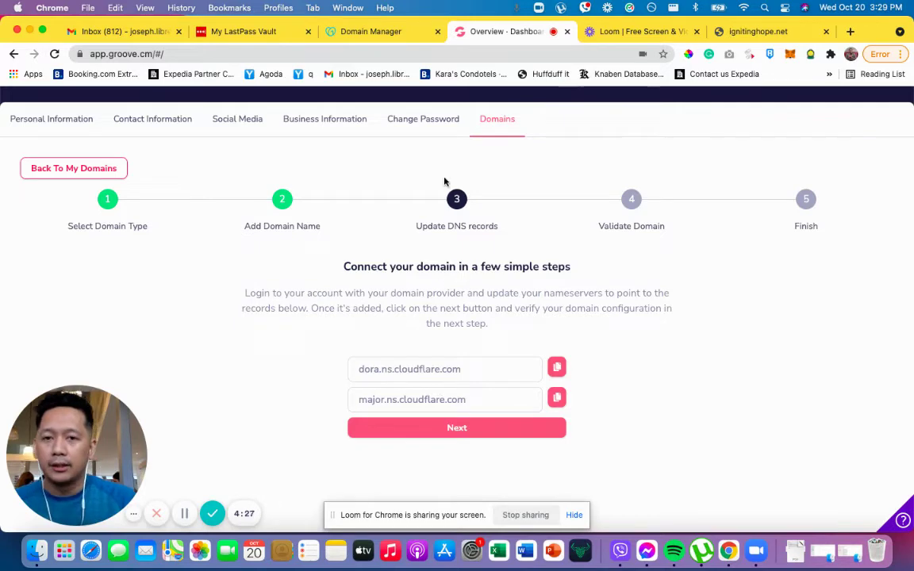
# Step: Switch to GoDaddy's domain settings for ignitinghope.net and open its DNS management from the additional settings
pyautogui.click(376, 33)
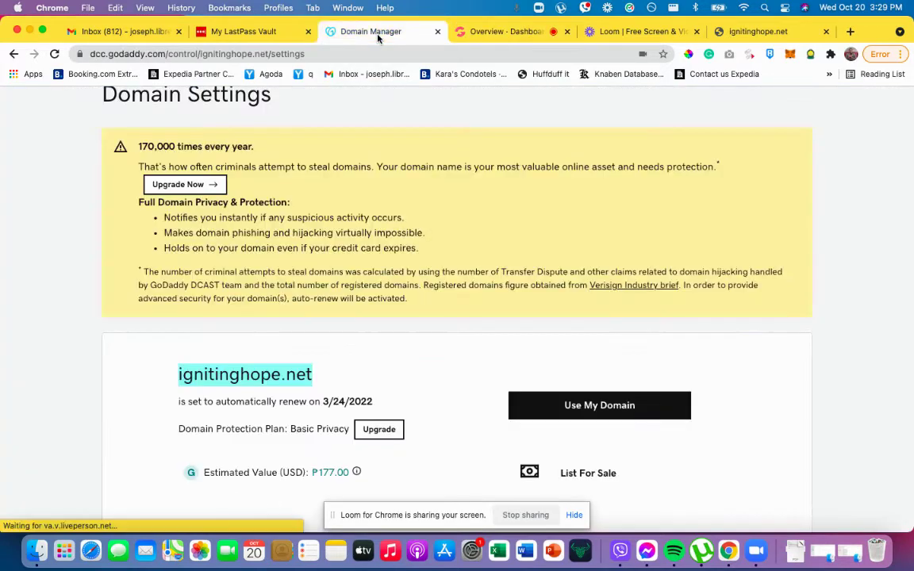
pyautogui.scroll(-3, 379, 337)
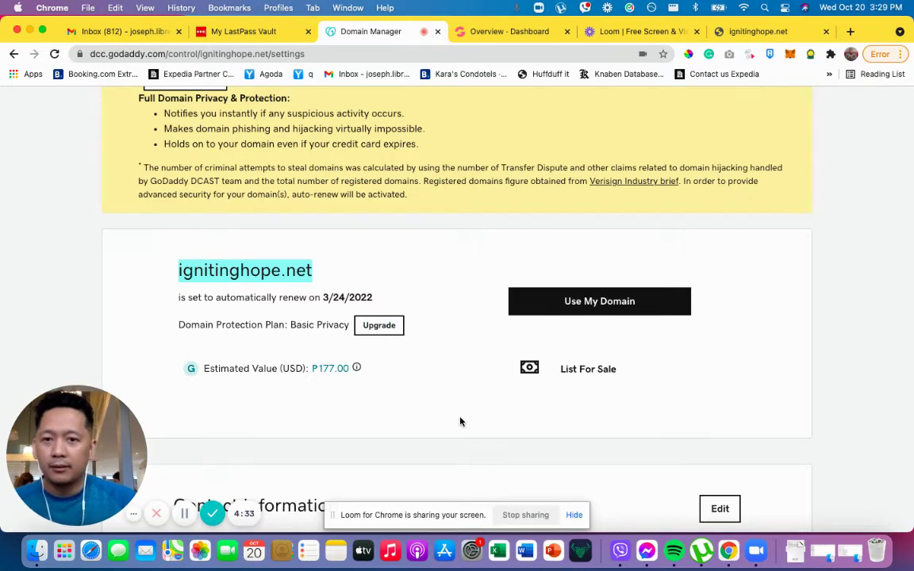
pyautogui.scroll(-7, 460, 421)
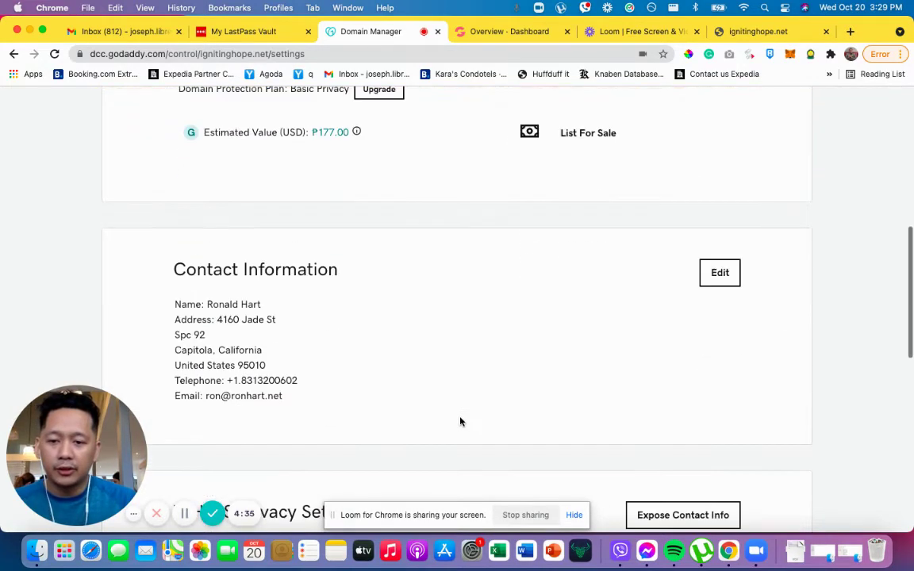
pyautogui.scroll(-7, 460, 421)
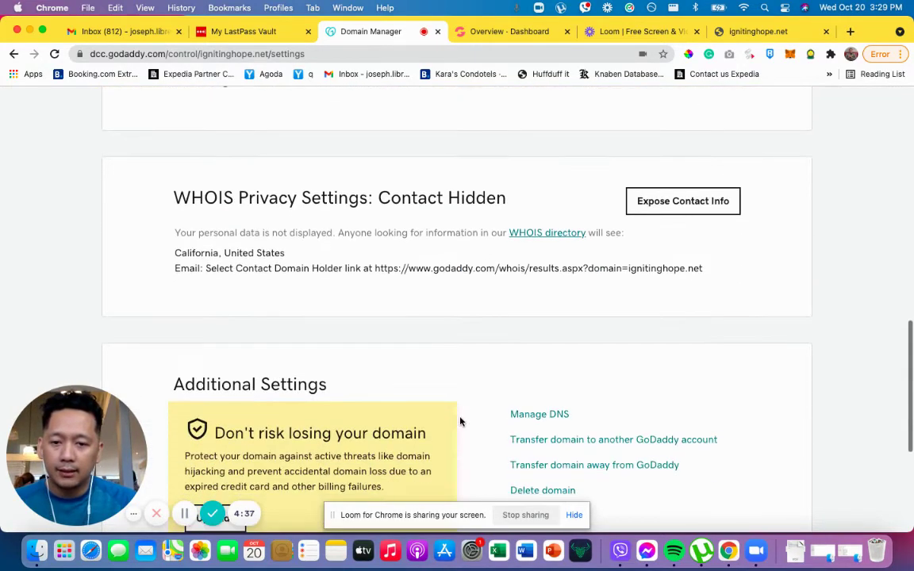
pyautogui.scroll(10, 460, 421)
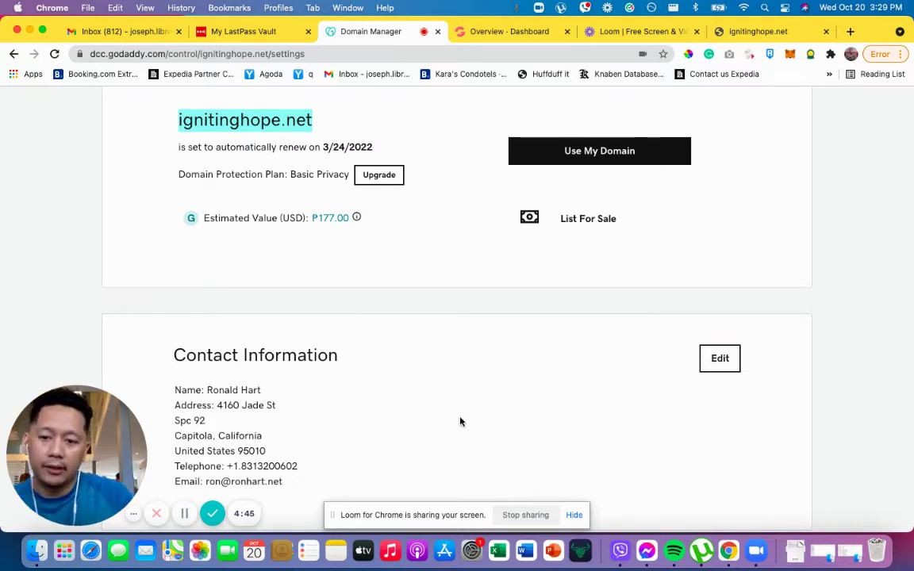
pyautogui.scroll(-10, 460, 421)
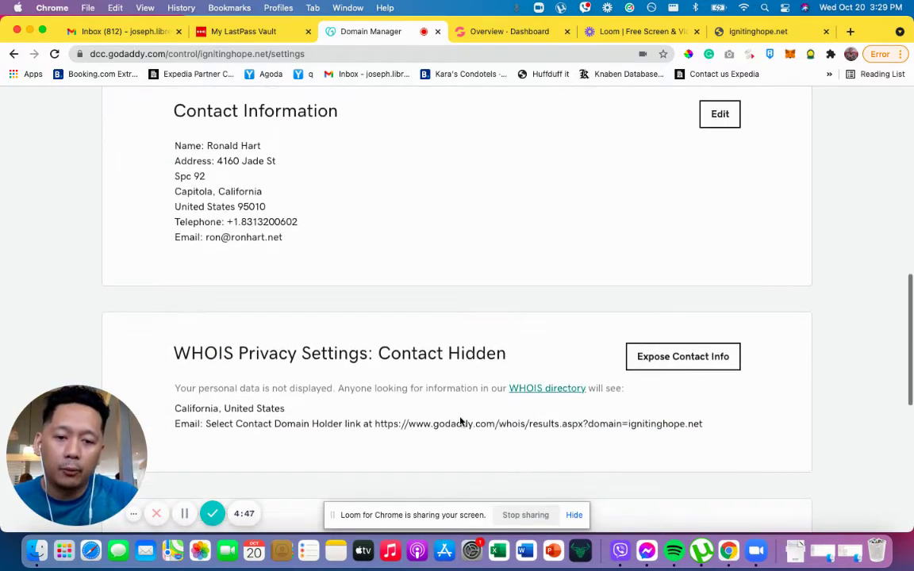
pyautogui.scroll(-2, 460, 421)
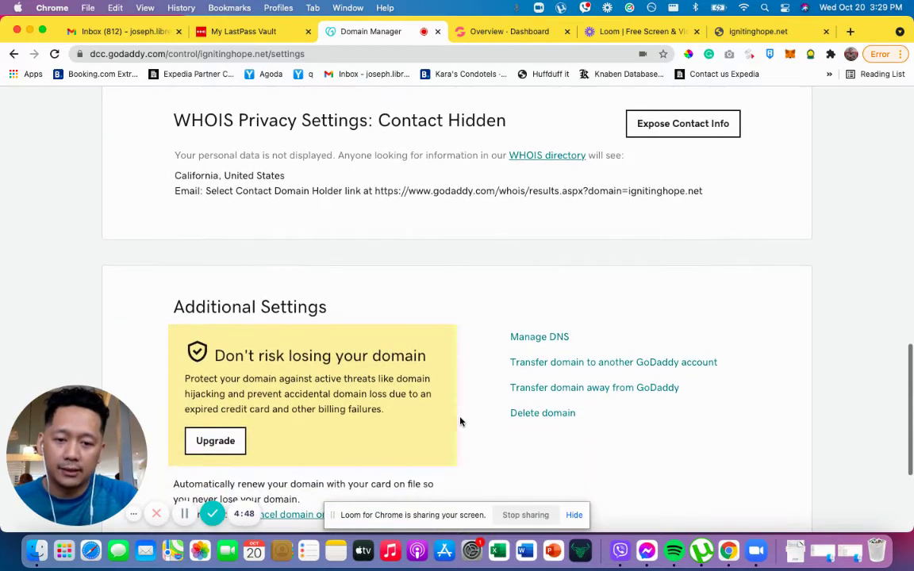
pyautogui.click(554, 341)
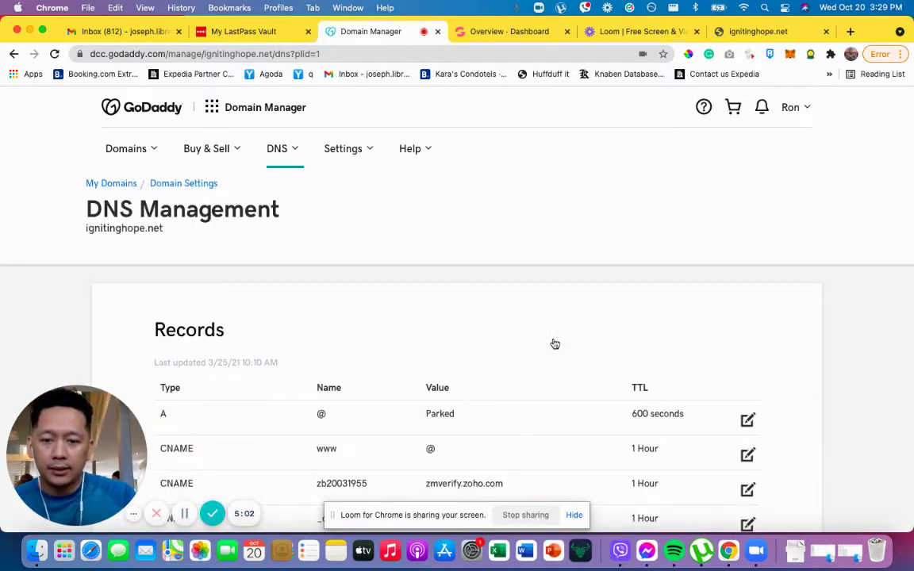
# Step: Find the Nameservers section in the DNS management of ignitinghope.net and start changing the default nameservers
pyautogui.scroll(-10, 554, 344)
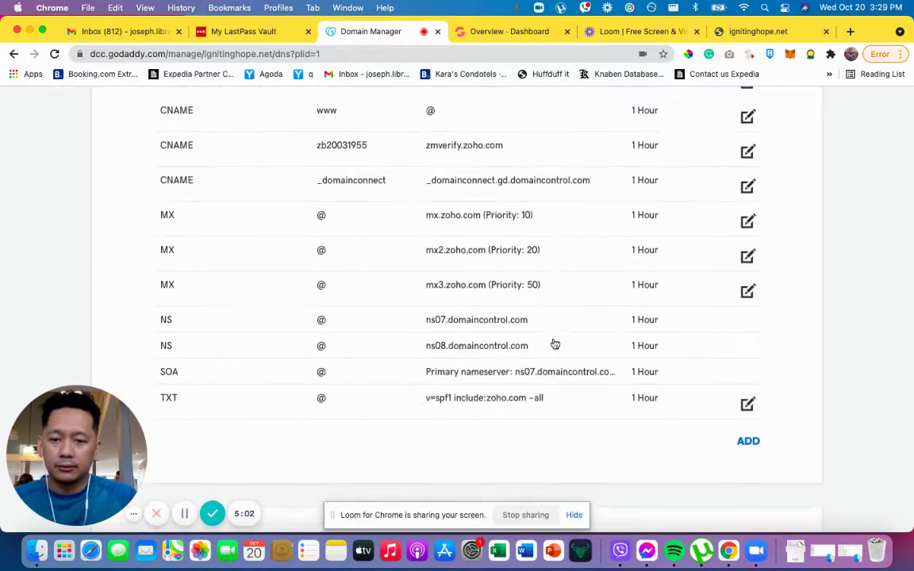
pyautogui.scroll(-7, 554, 343)
pyautogui.scroll(10, 554, 343)
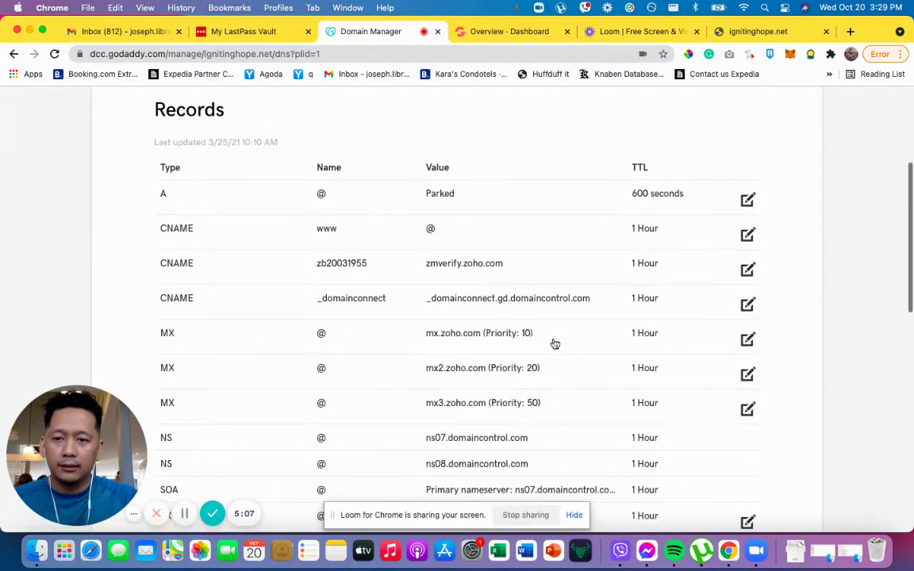
pyautogui.scroll(-7, 465, 347)
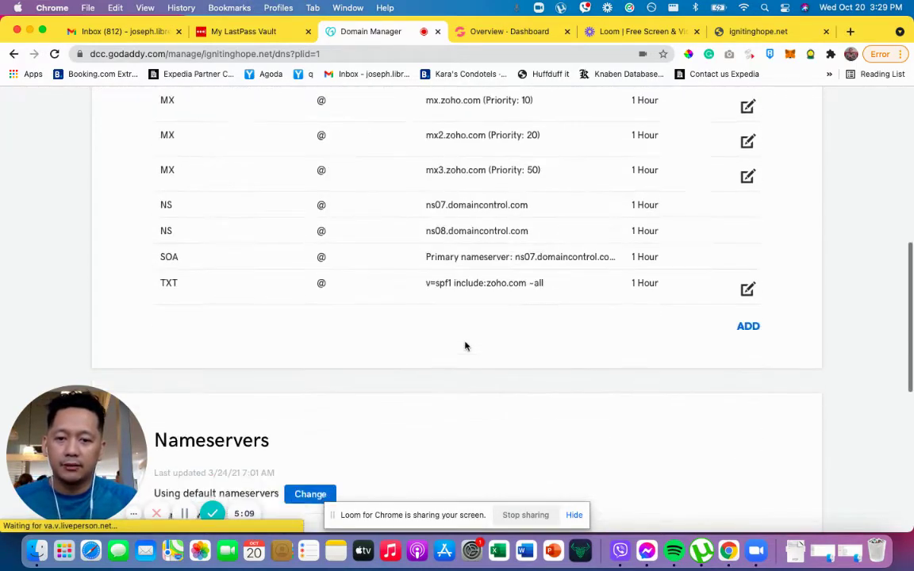
pyautogui.scroll(-5, 466, 346)
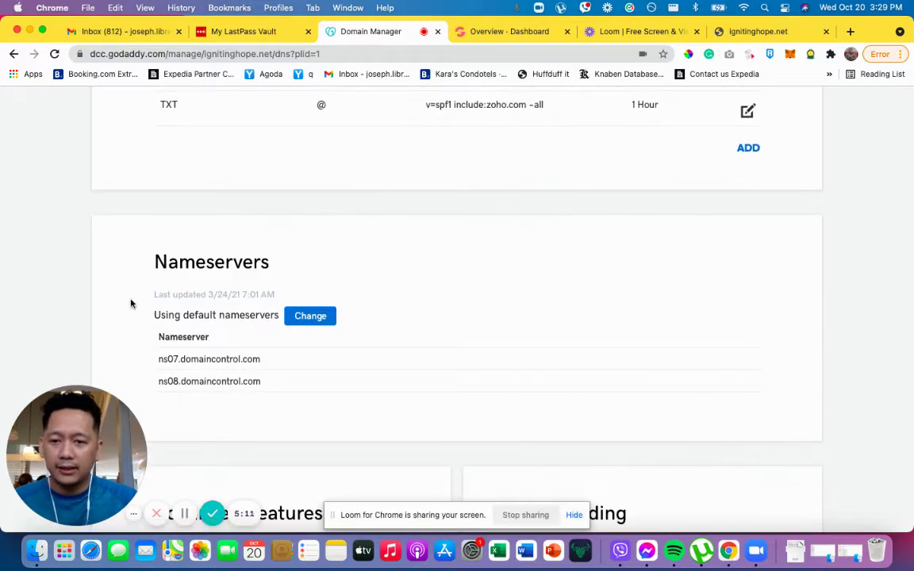
pyautogui.doubleClick(167, 359)
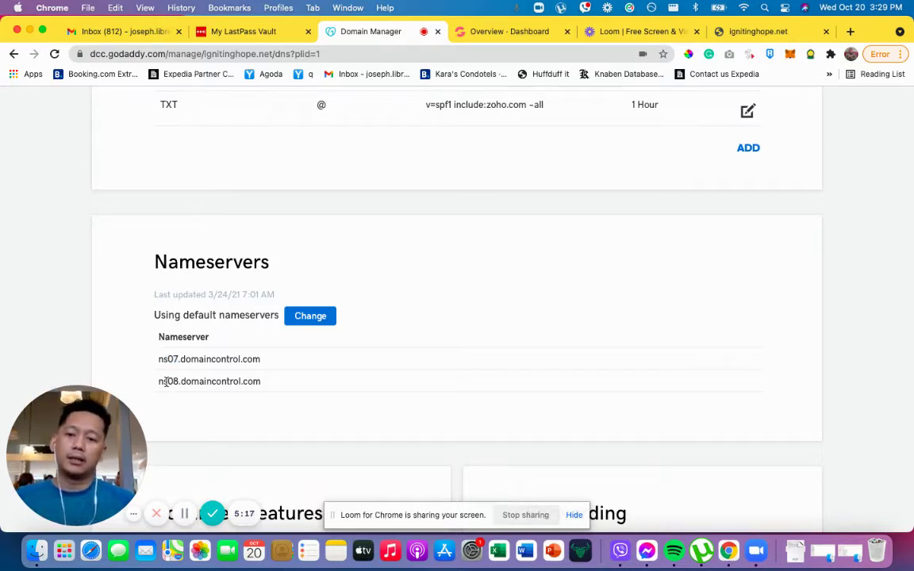
pyautogui.doubleClick(168, 381)
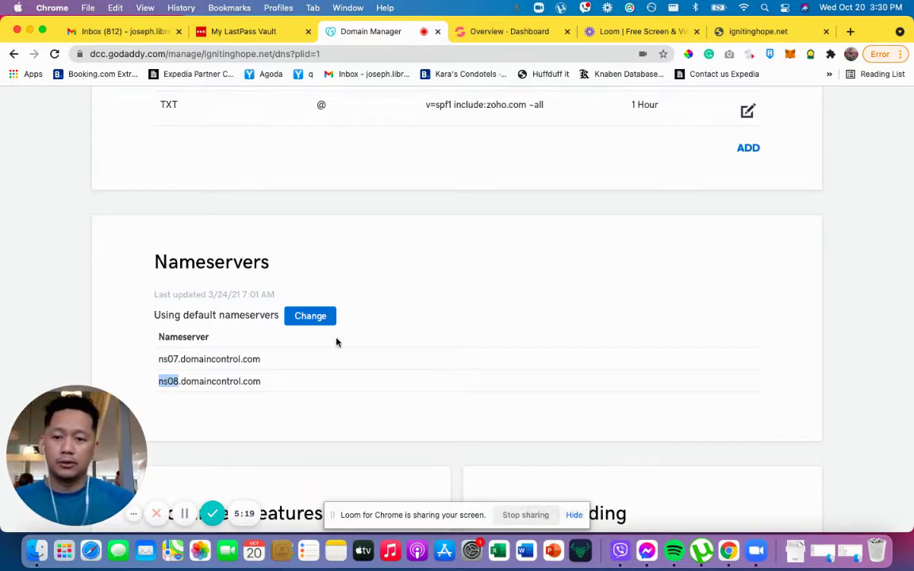
pyautogui.scroll(-1, 333, 341)
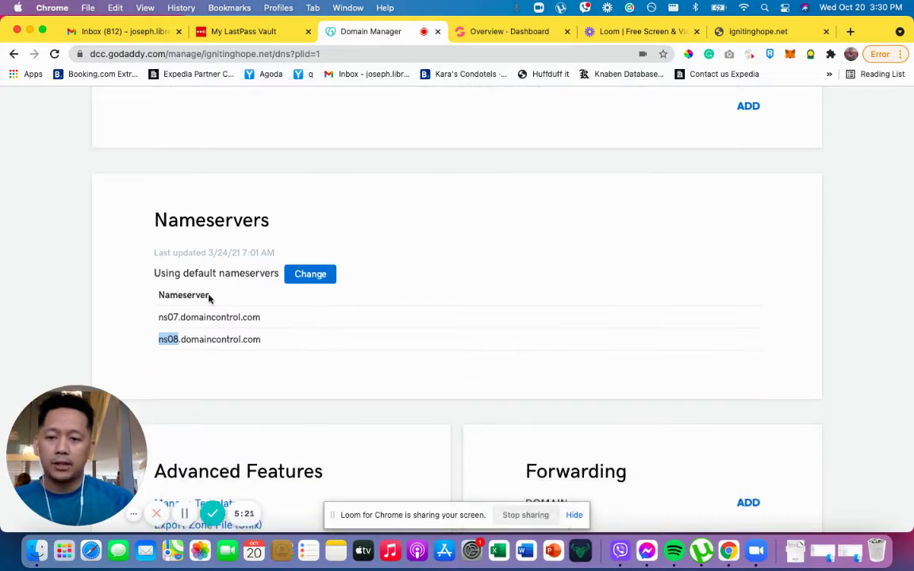
pyautogui.click(323, 280)
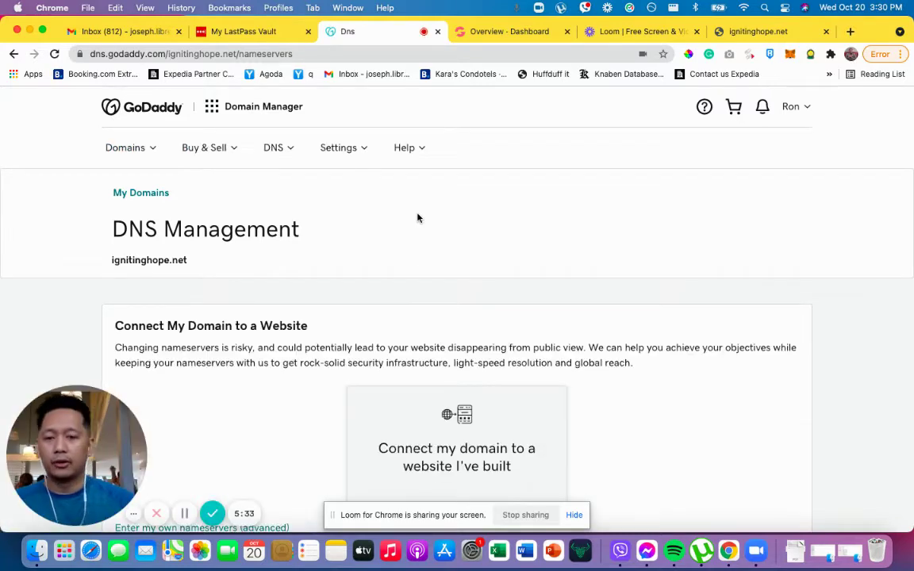
# Step: Choose the advanced option to enter your own nameservers instead of connecting the domain to a website
pyautogui.scroll(-3, 418, 218)
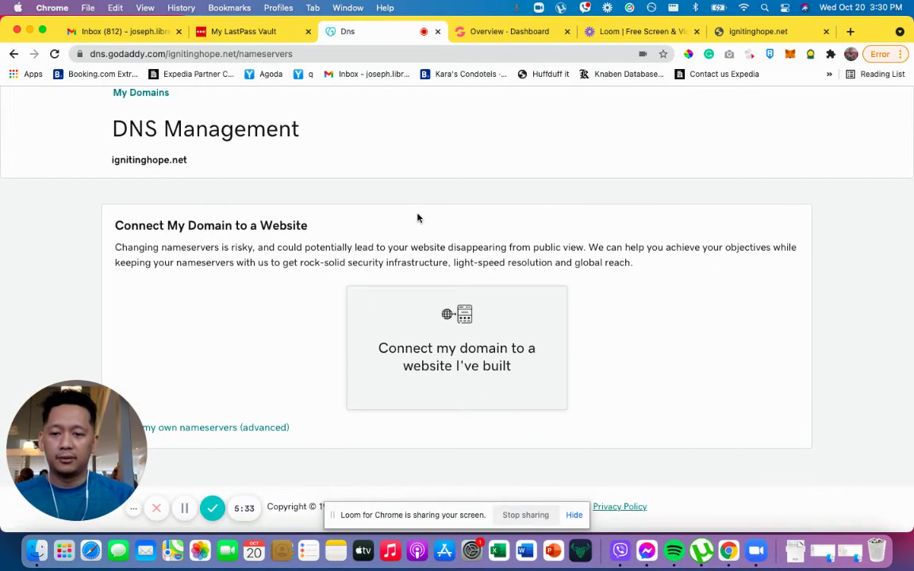
pyautogui.moveTo(88, 403)
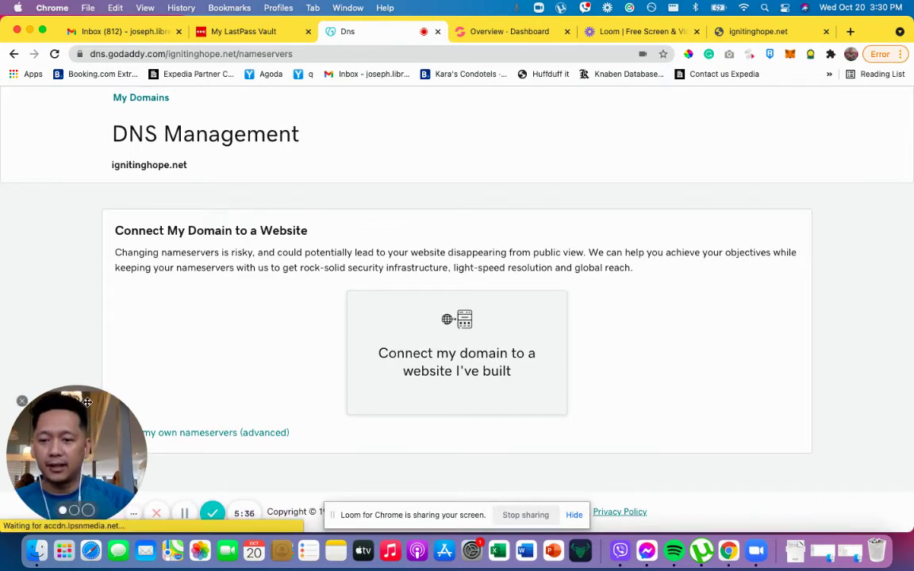
pyautogui.moveTo(87, 403); pyautogui.dragTo(853, 81)
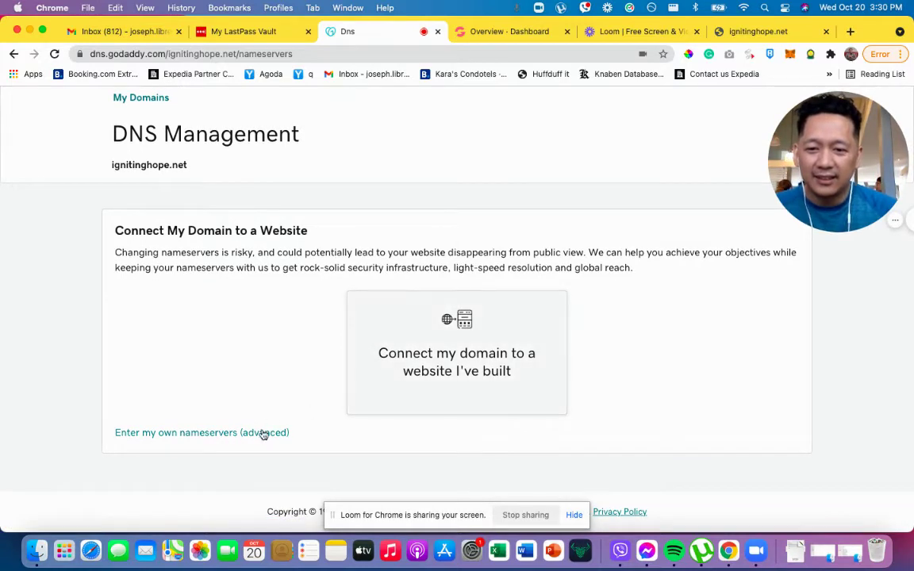
pyautogui.click(187, 434)
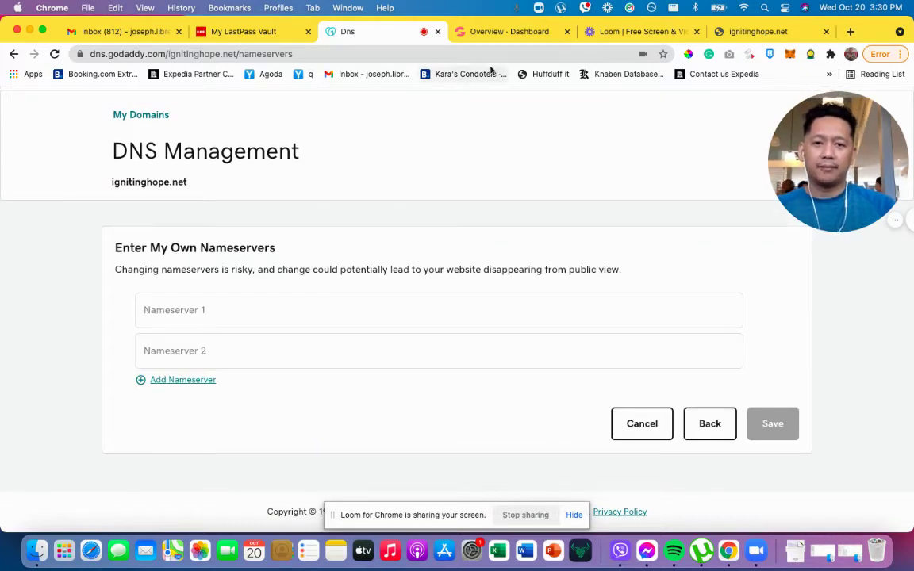
# Step: Copy the first record, dora.ns.cloudflare.com, from Groove and paste it as Nameserver 1 in GoDaddy
pyautogui.click(503, 32)
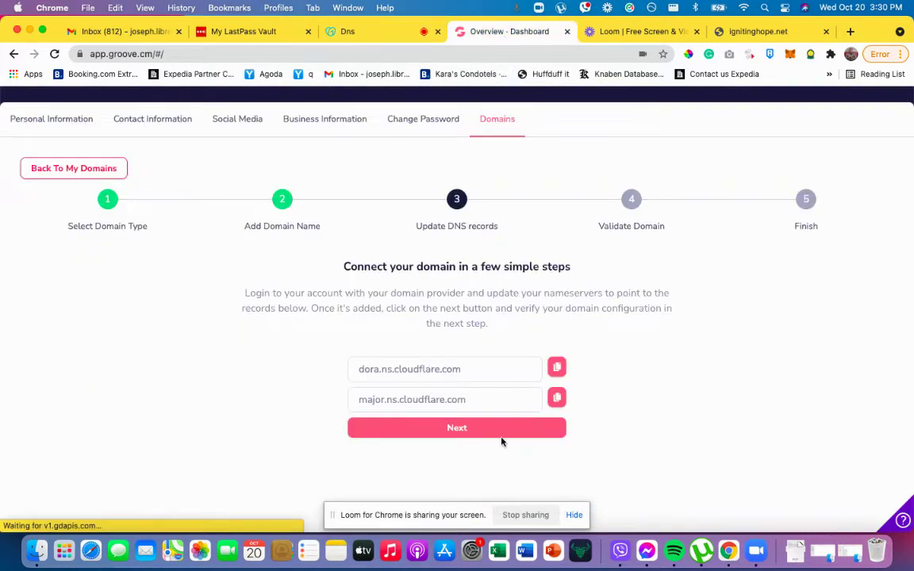
pyautogui.click(557, 366)
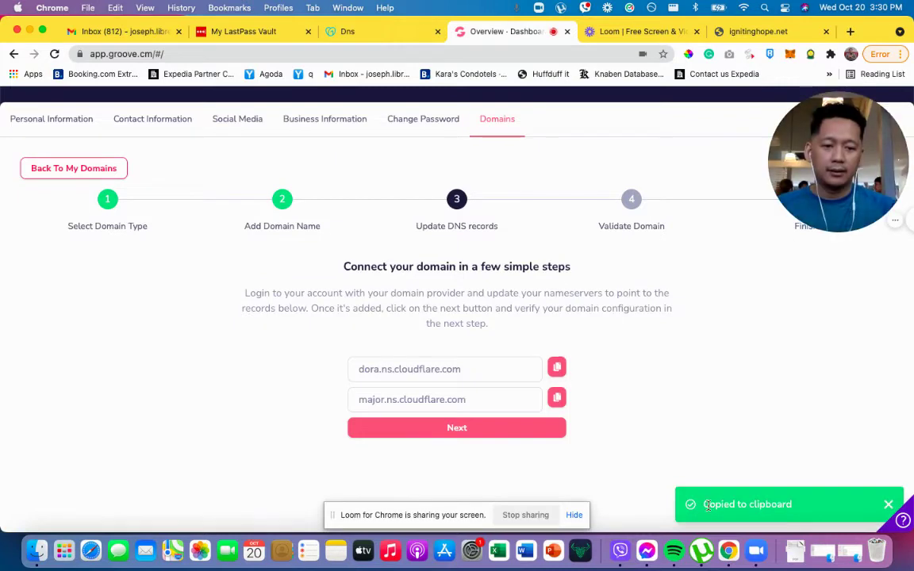
pyautogui.click(354, 31)
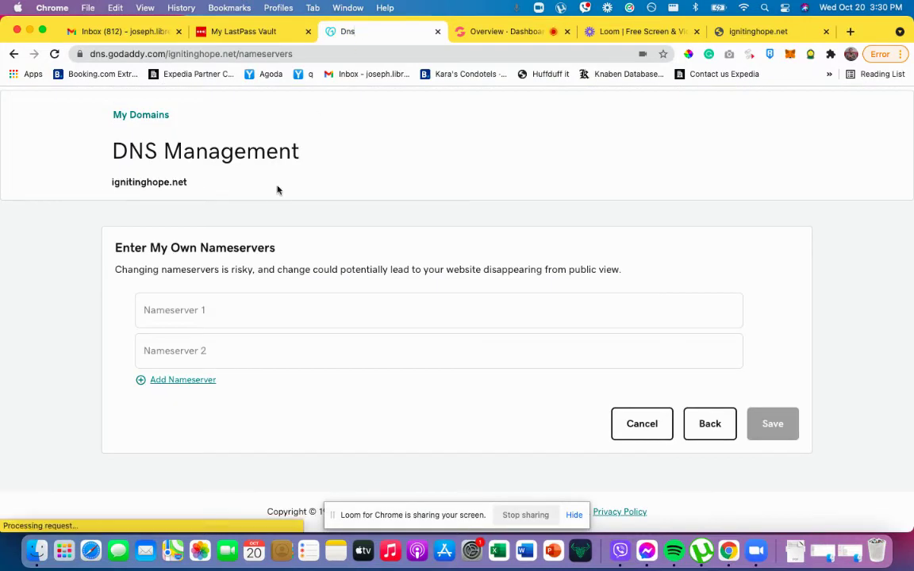
pyautogui.click(184, 316)
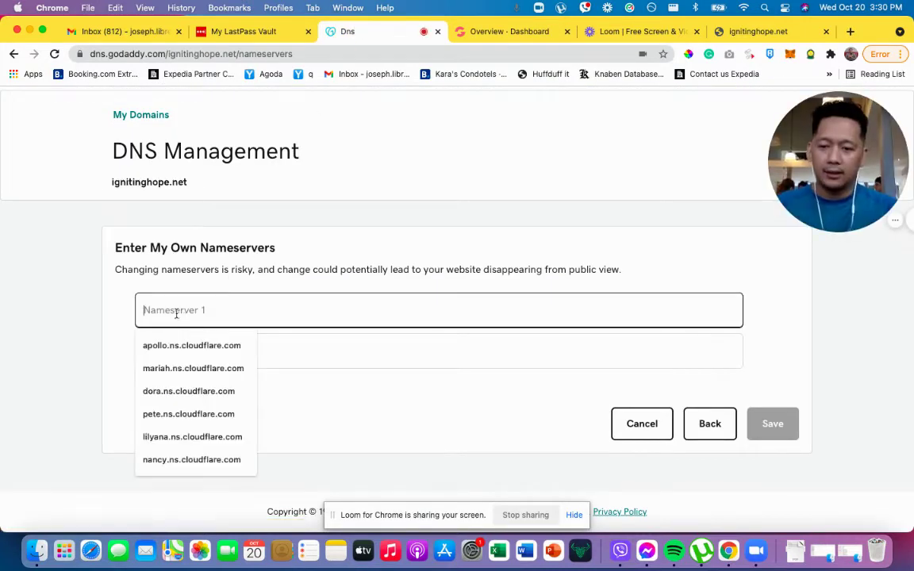
pyautogui.rightClick(168, 308)
pyautogui.click(196, 396)
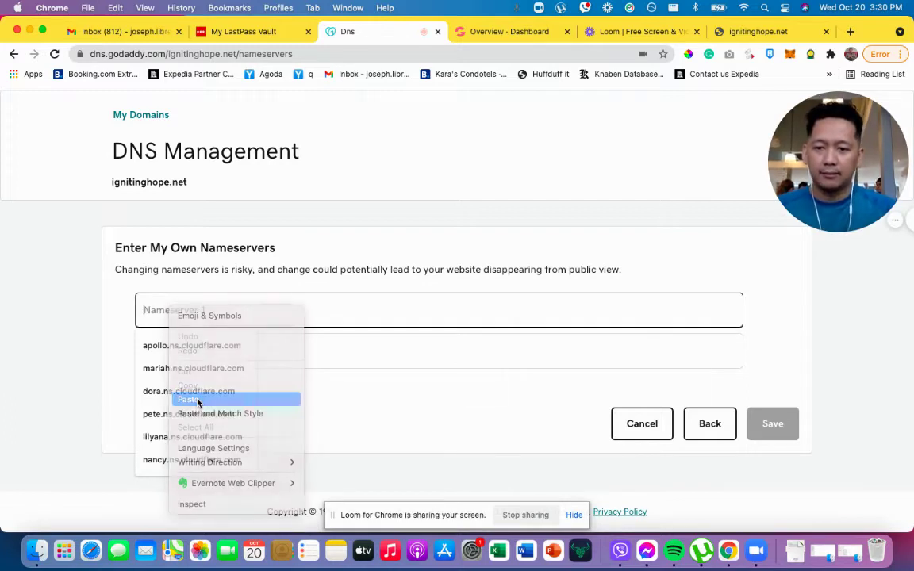
# Step: Copy the second record, major.ns.cloudflare.com, from Groove and paste it as Nameserver 2 in GoDaddy
pyautogui.click(507, 33)
pyautogui.click(556, 397)
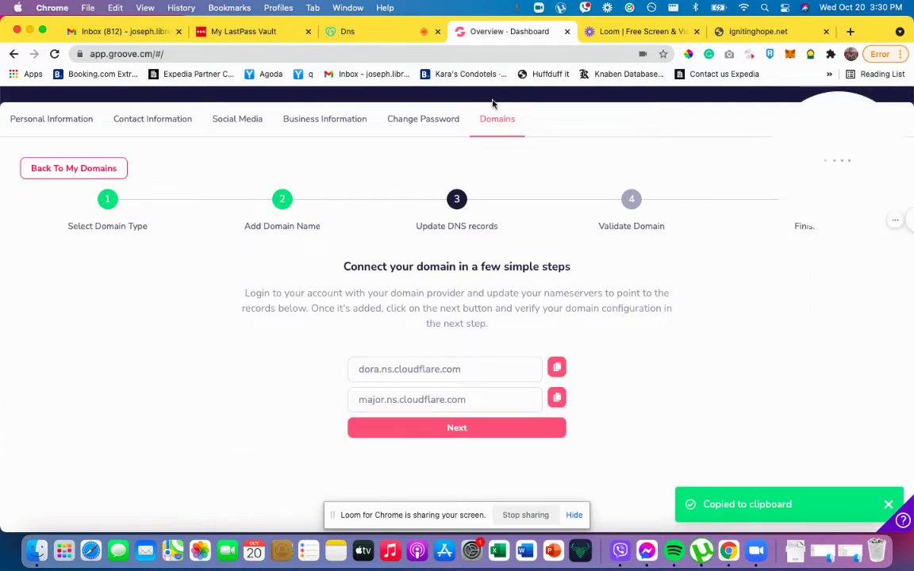
pyautogui.click(382, 32)
pyautogui.click(222, 346)
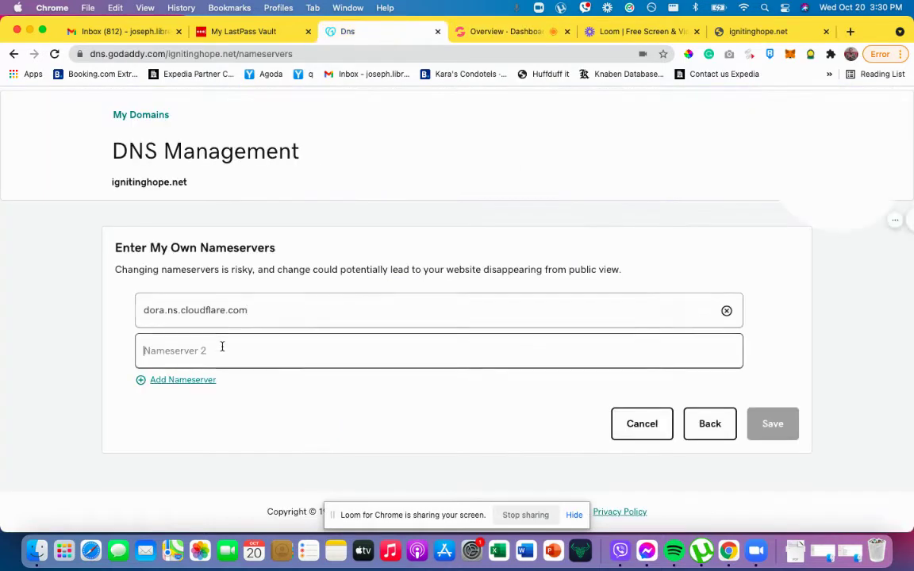
pyautogui.rightClick(222, 347)
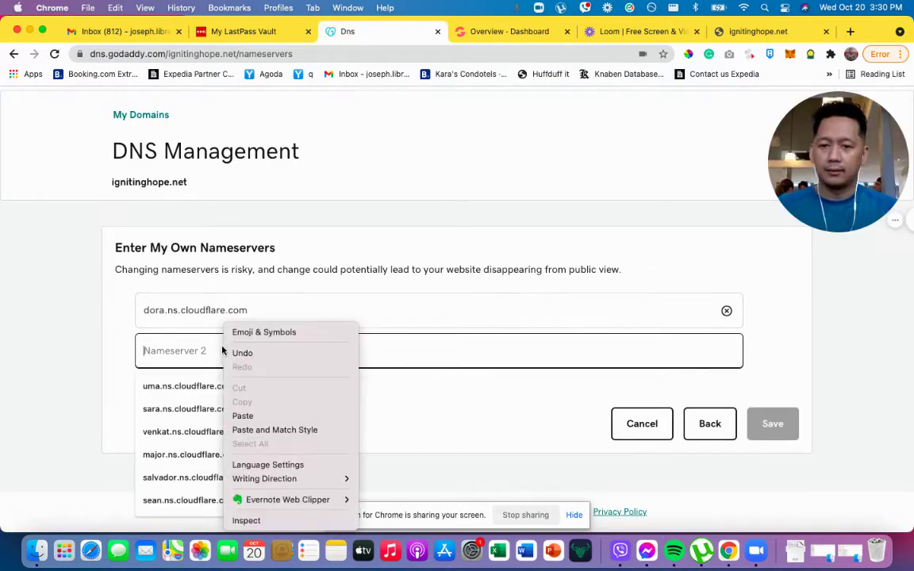
pyautogui.click(246, 414)
pyautogui.click(341, 416)
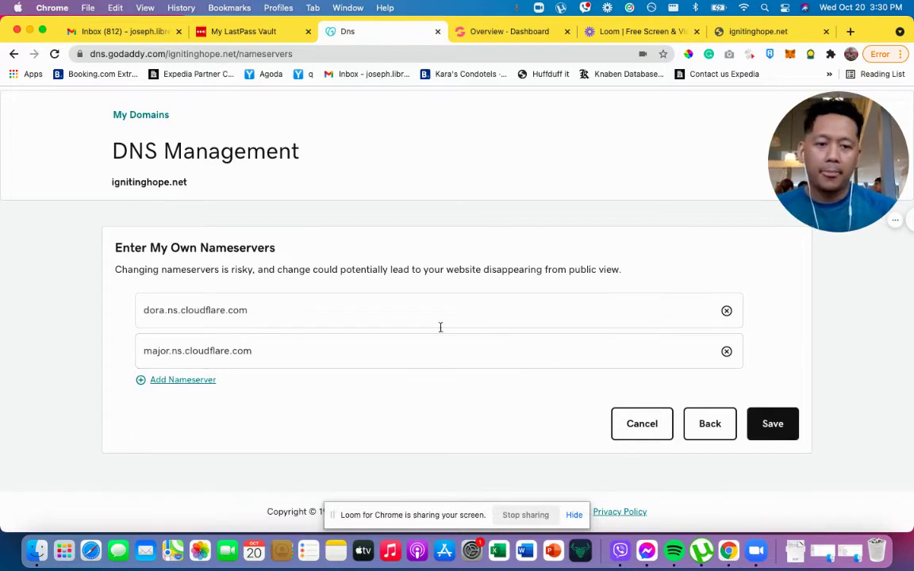
# Step: Save the custom nameservers, consent to the update for ignitinghope.net, and check the Nameservers section of its DNS management
pyautogui.click(781, 428)
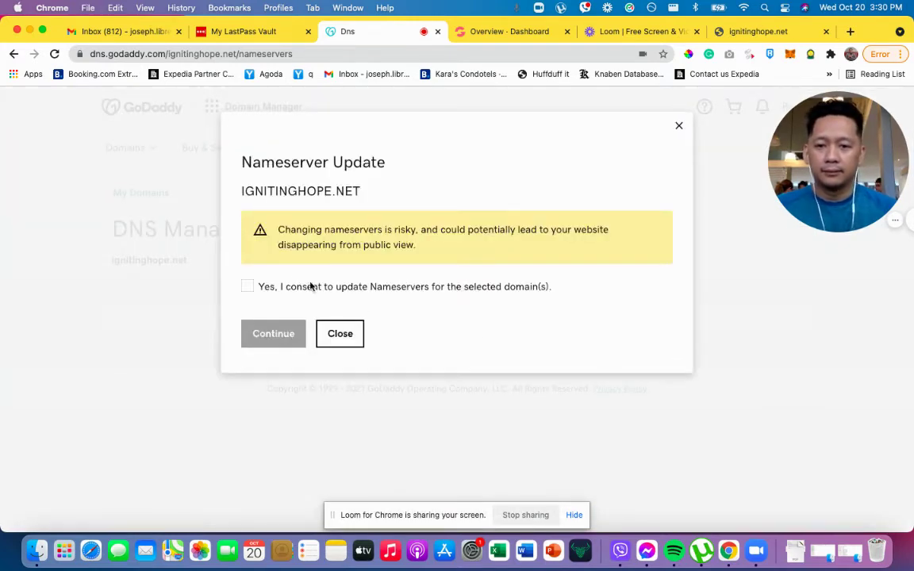
pyautogui.click(247, 287)
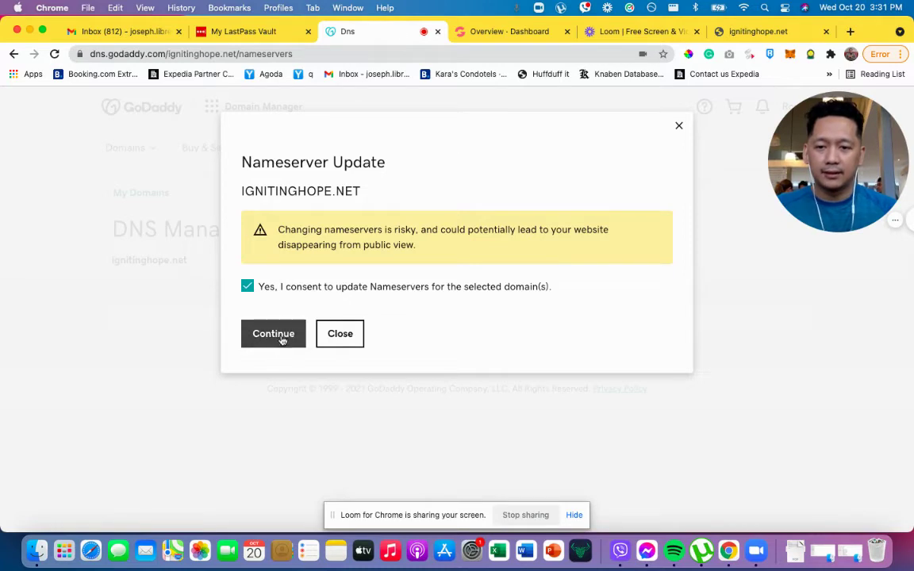
pyautogui.click(273, 334)
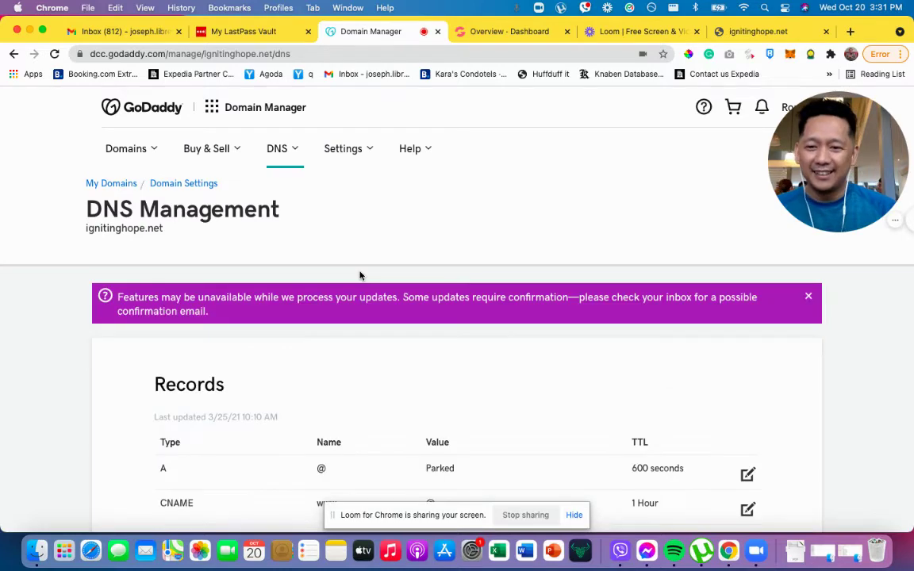
pyautogui.scroll(-10, 393, 365)
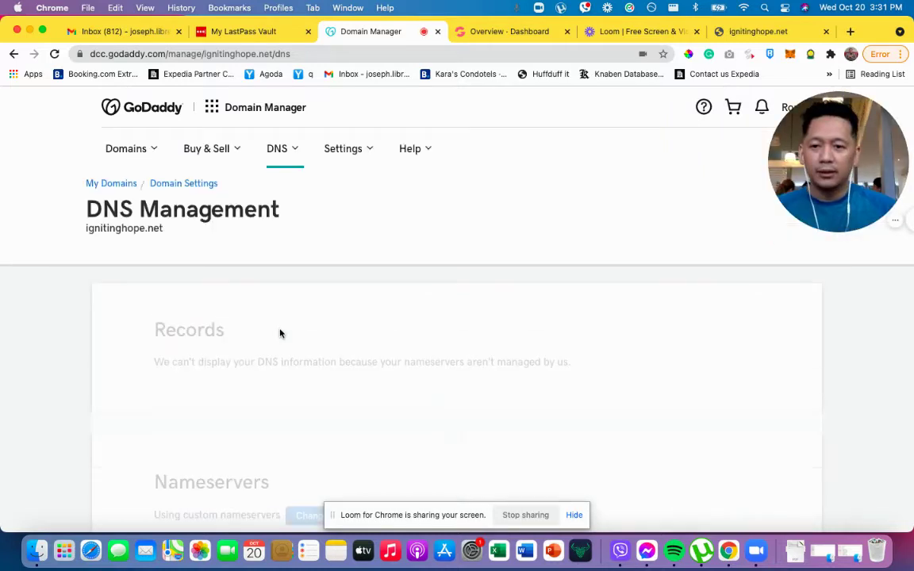
pyautogui.scroll(-6, 279, 333)
pyautogui.scroll(5, 279, 333)
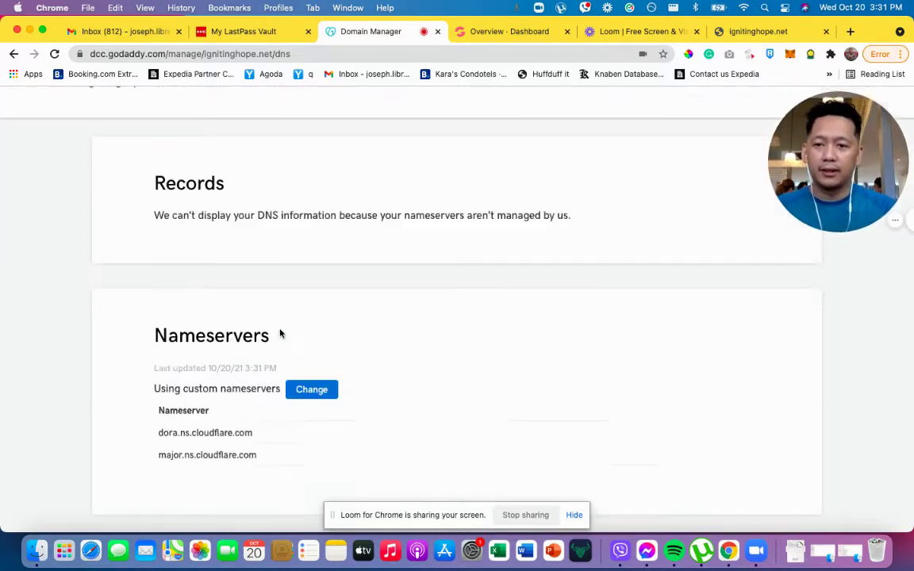
pyautogui.scroll(-1, 279, 334)
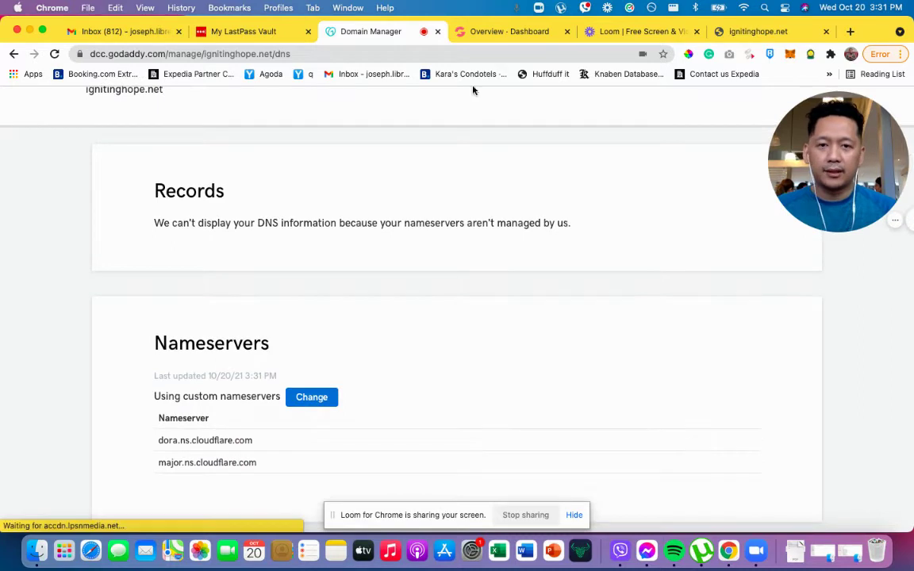
# Step: Switch to Groove, continue past the DNS records step, validate the DNS records, and complete the domain connection process
pyautogui.click(495, 31)
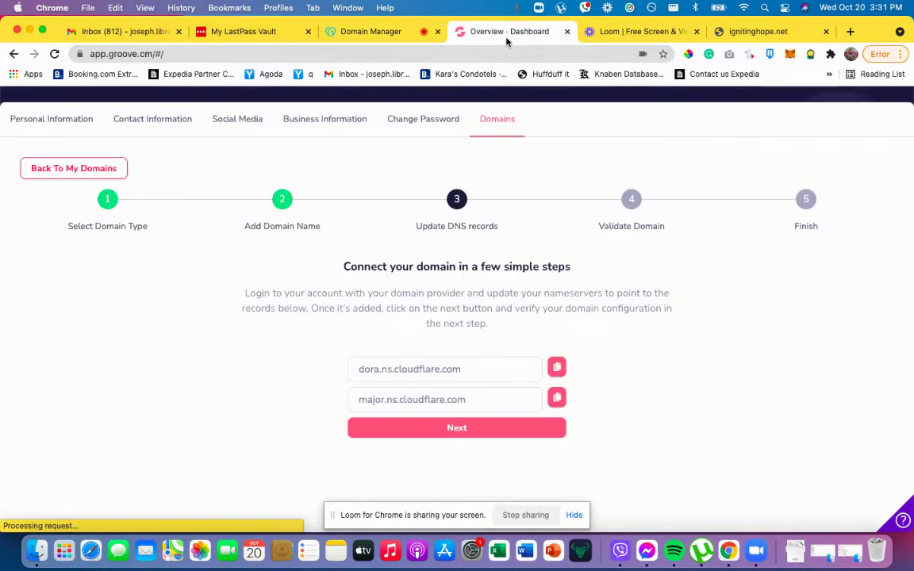
pyautogui.click(452, 430)
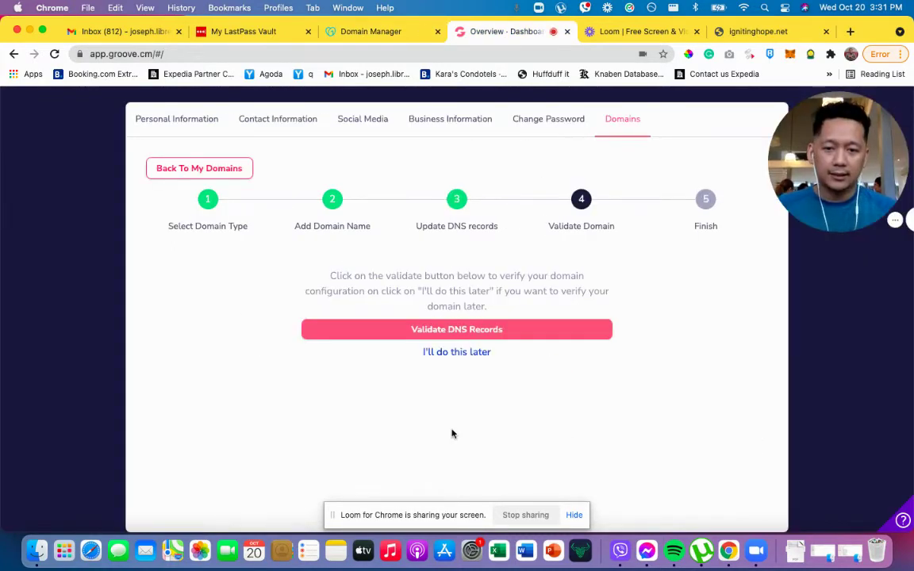
pyautogui.click(476, 332)
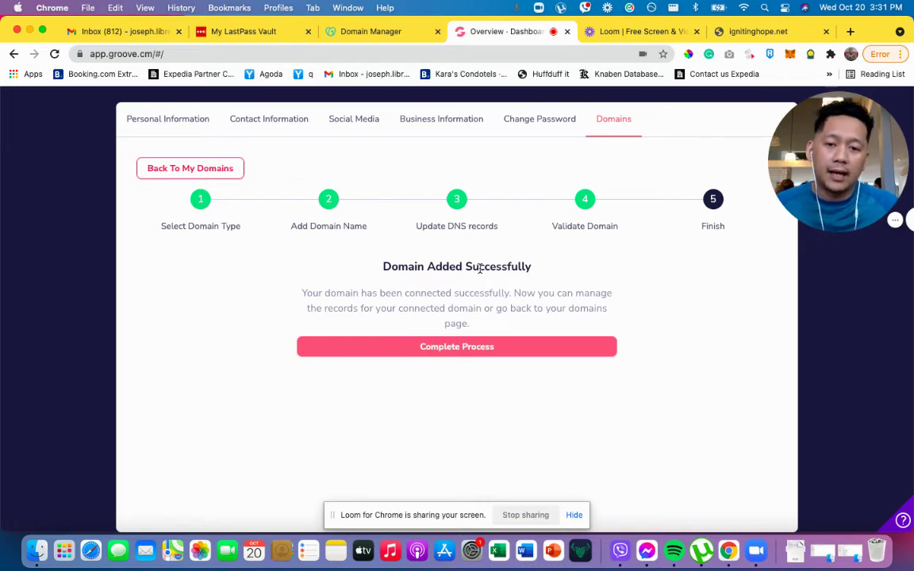
pyautogui.click(499, 348)
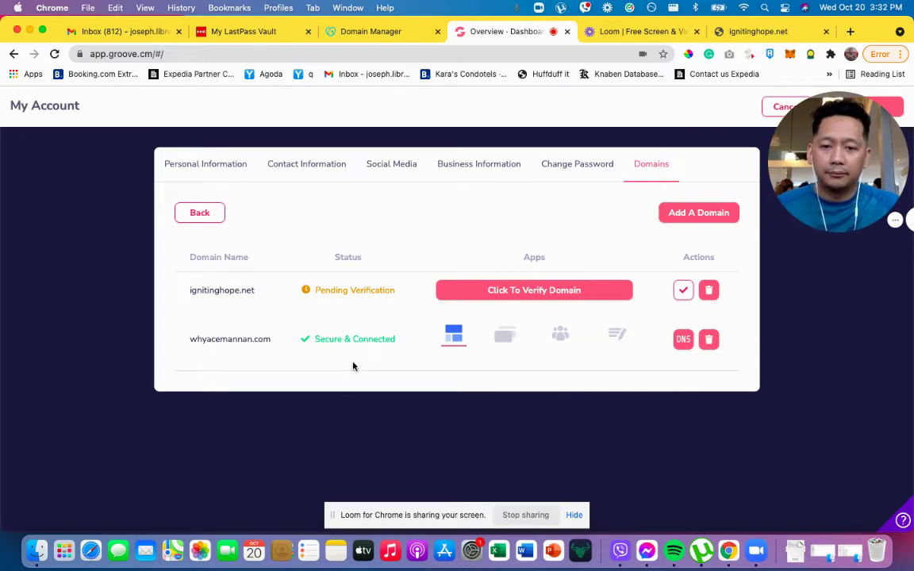
# Step: Try to validate the DNS records of ignitinghope.net from the domain list, and close the verification dialog
pyautogui.click(494, 298)
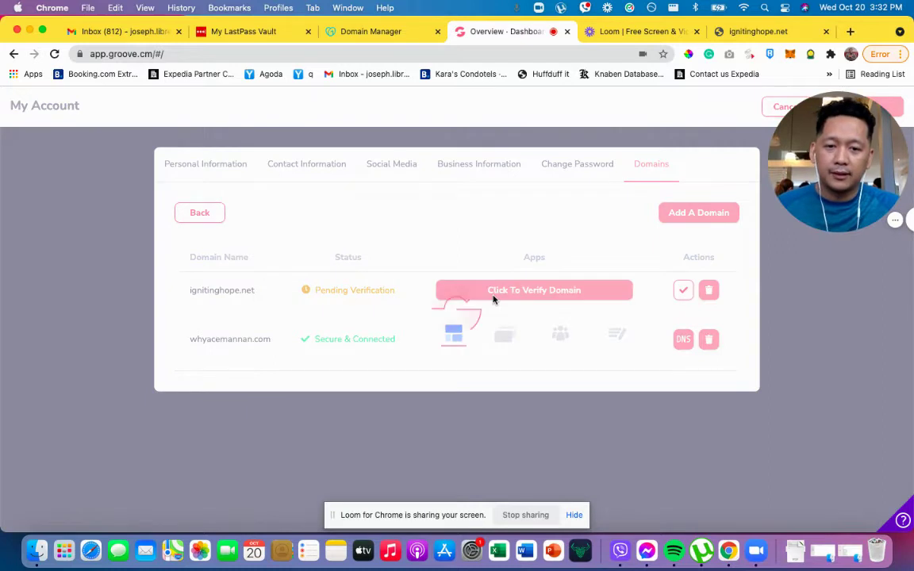
pyautogui.click(571, 397)
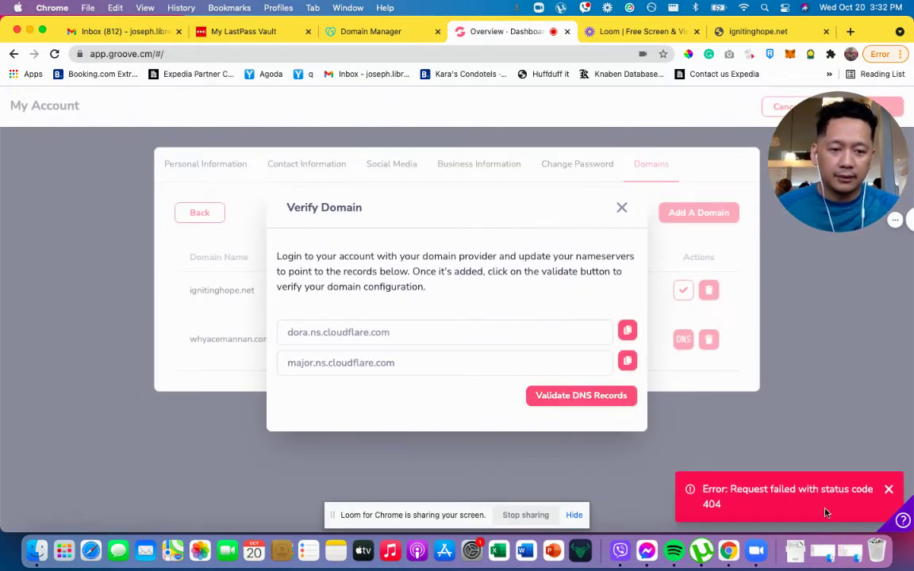
pyautogui.click(889, 490)
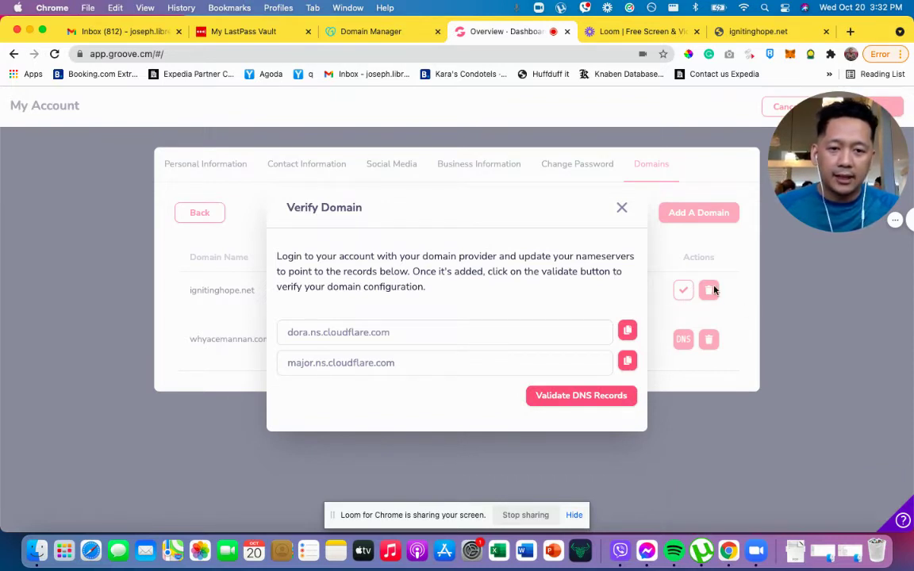
pyautogui.click(622, 209)
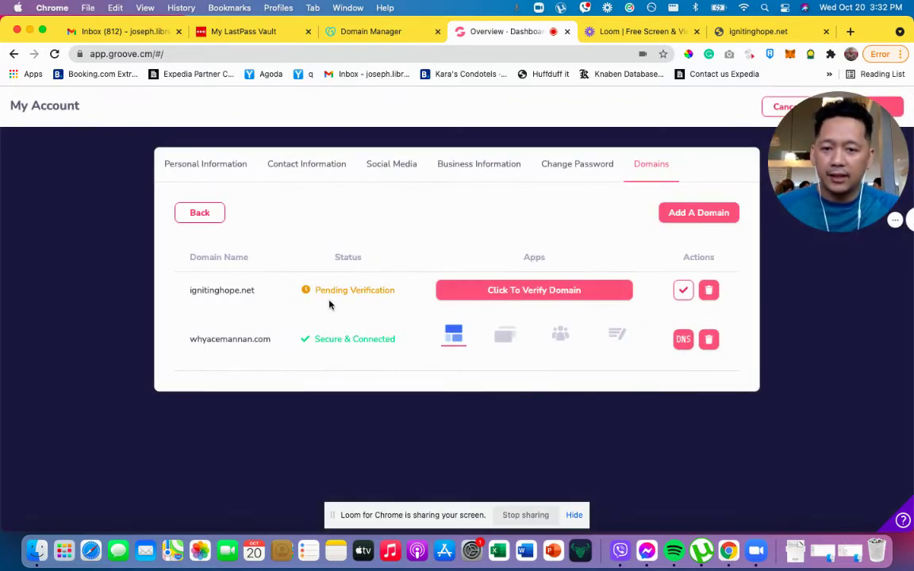
# Step: Reload Groove and reopen the list of custom domains in the account settings
pyautogui.click(54, 53)
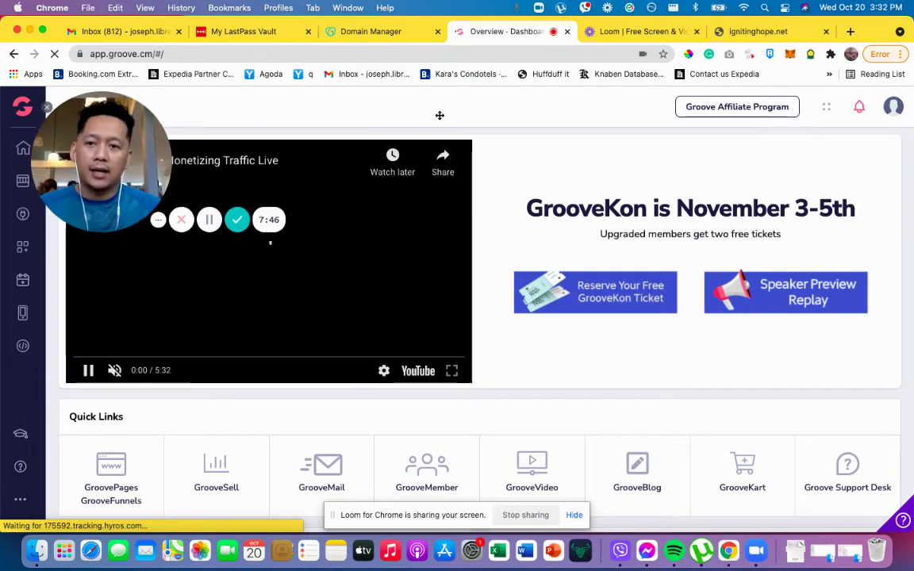
pyautogui.click(893, 106)
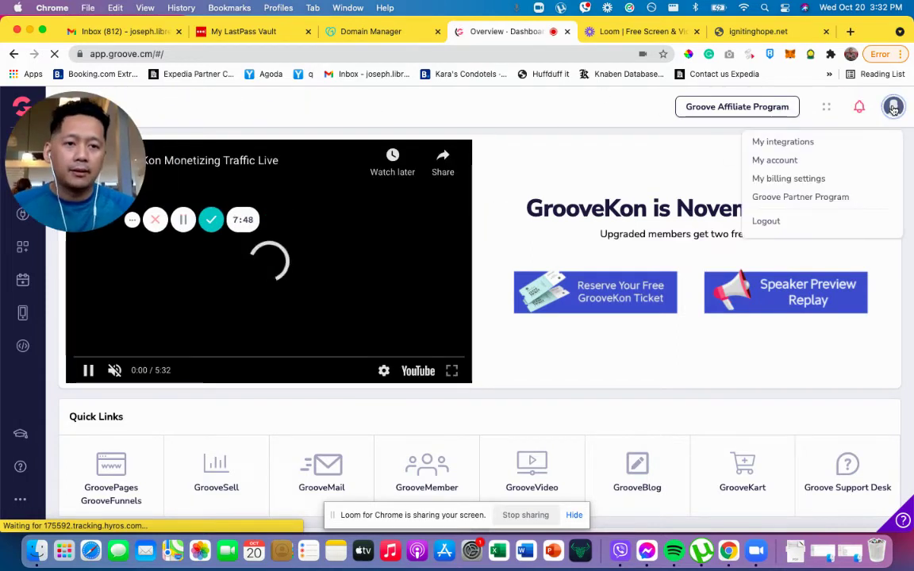
pyautogui.click(781, 162)
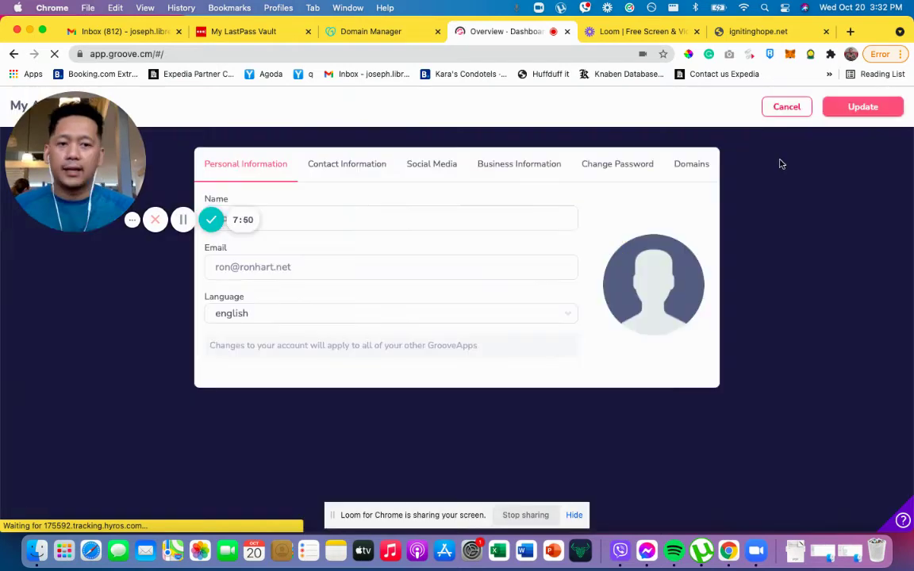
pyautogui.click(694, 165)
pyautogui.click(563, 275)
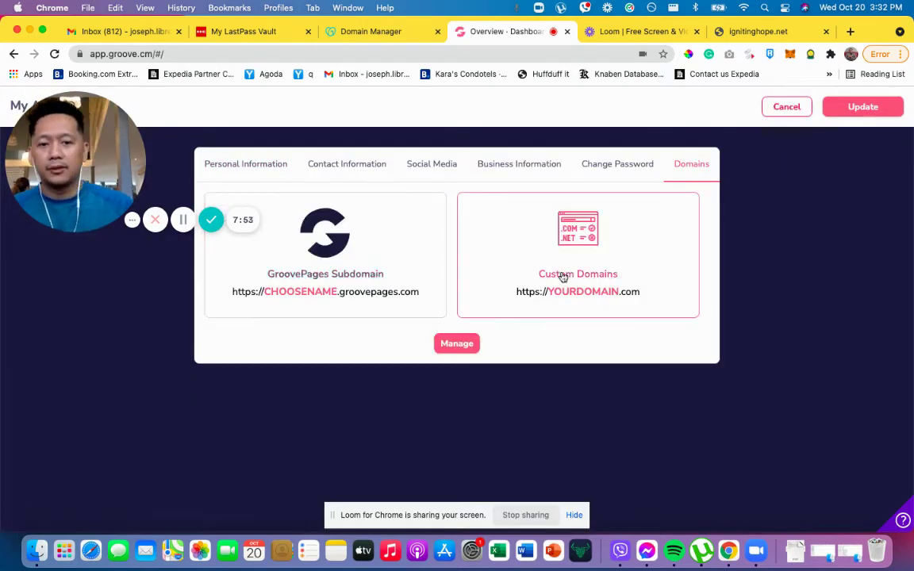
pyautogui.click(457, 346)
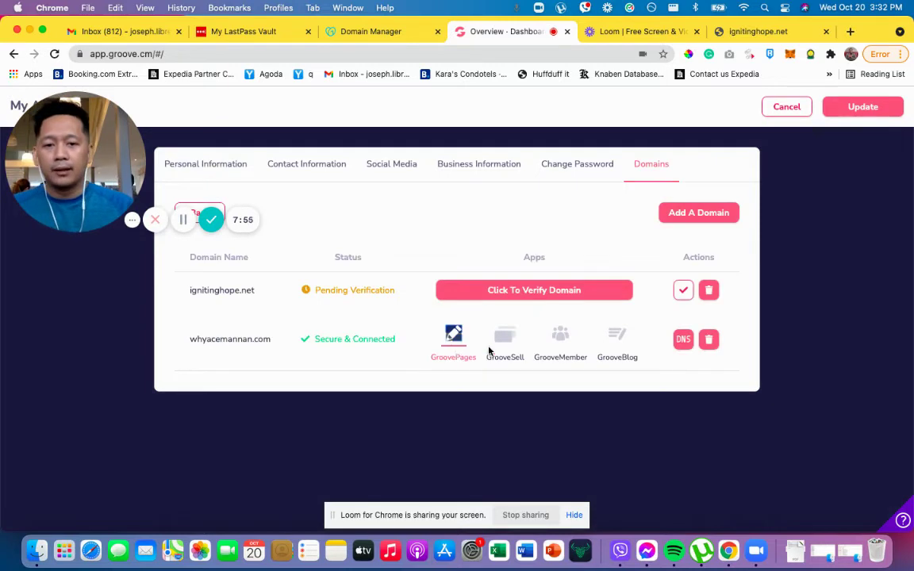
# Step: Retry validating the DNS records of ignitinghope.net twice, closing the verification dialog each time
pyautogui.click(682, 290)
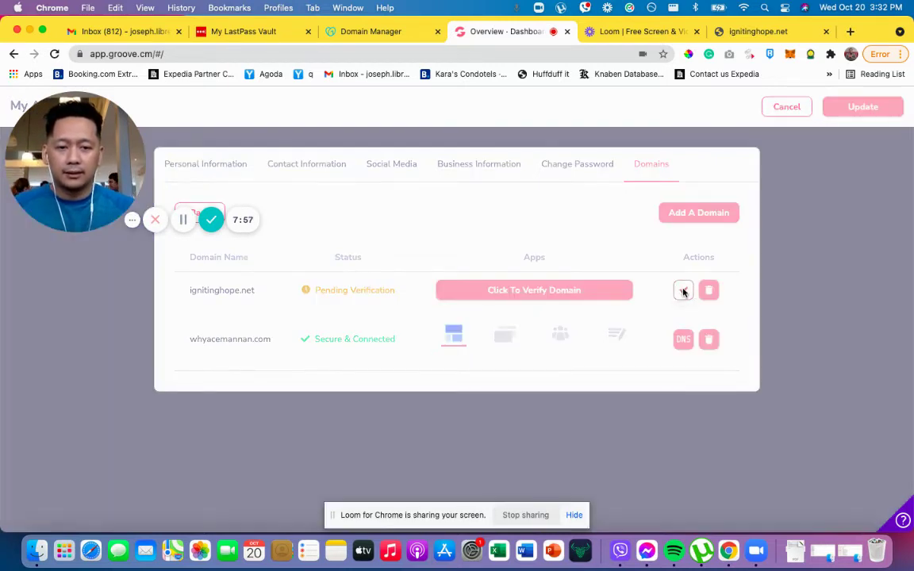
pyautogui.click(561, 395)
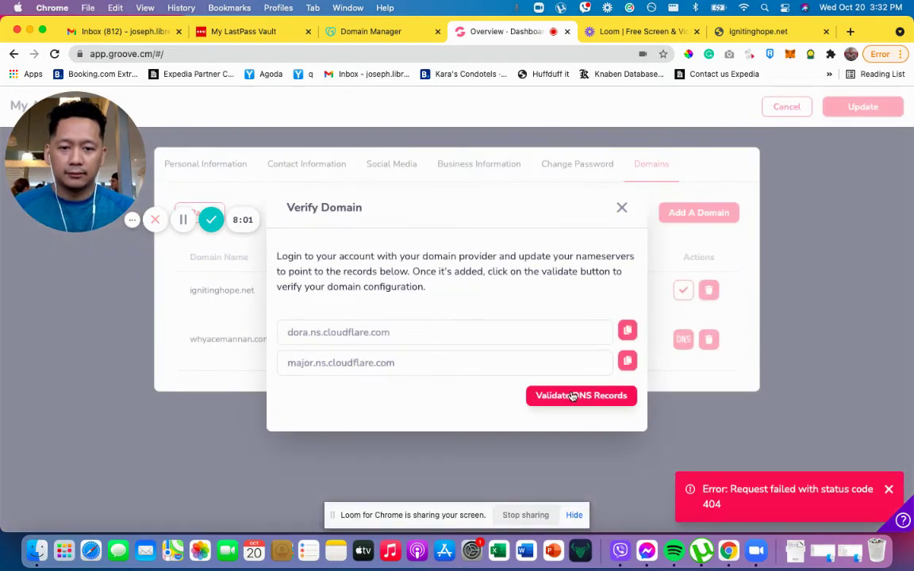
pyautogui.click(622, 208)
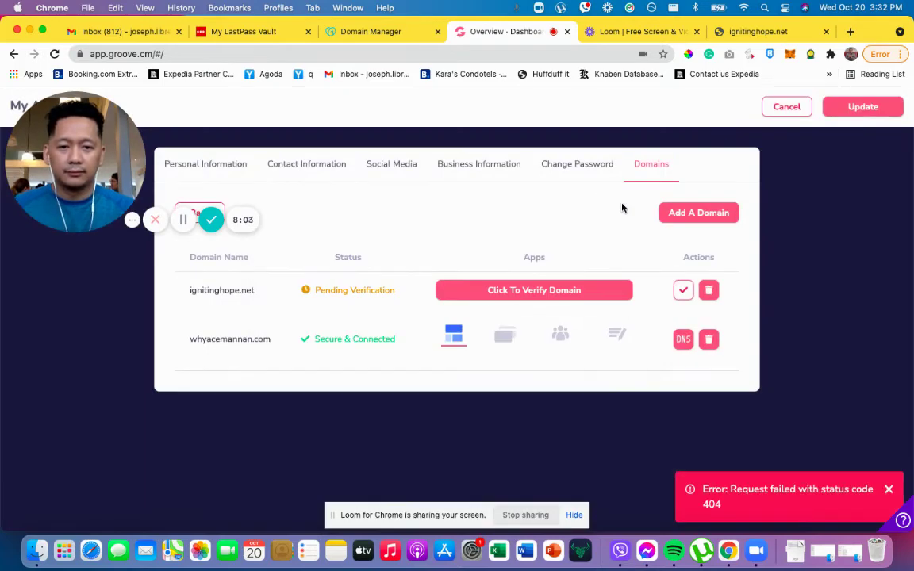
pyautogui.click(553, 291)
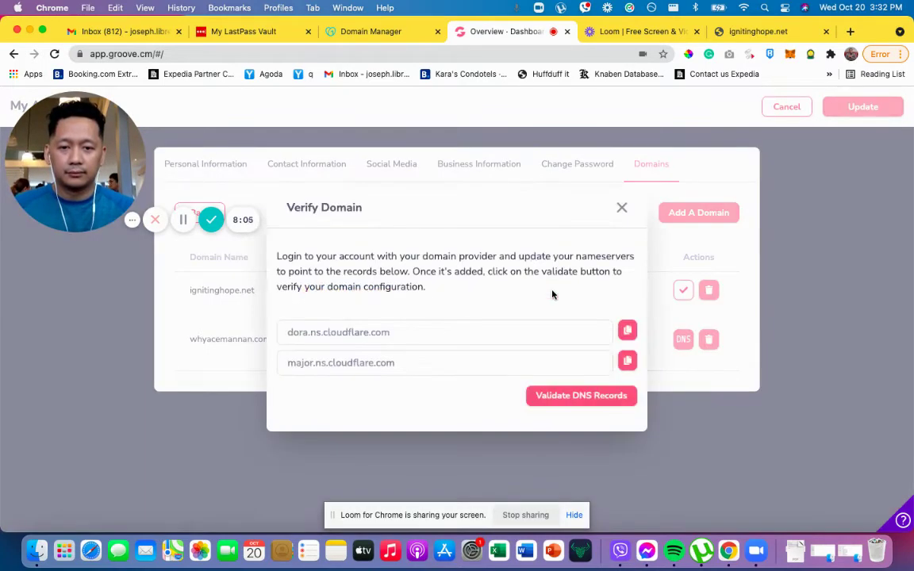
pyautogui.click(581, 402)
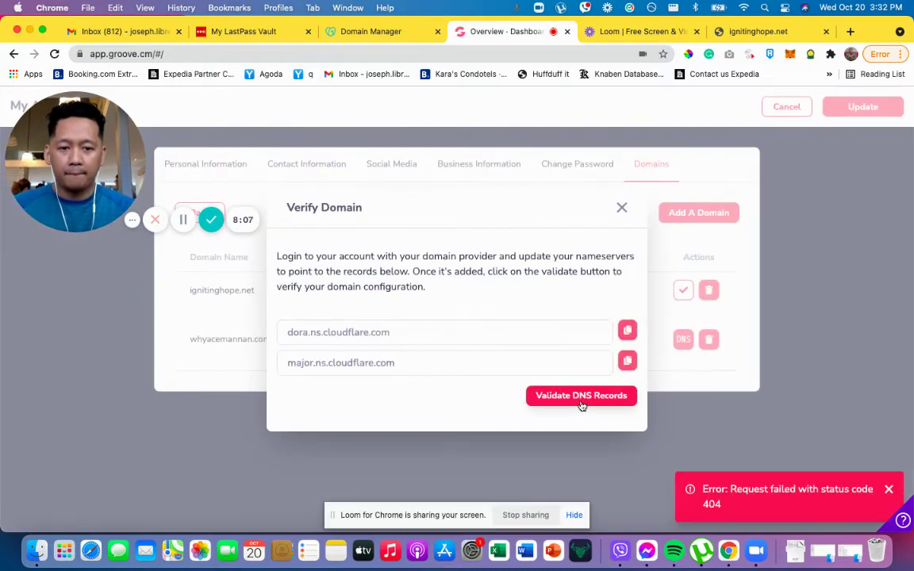
pyautogui.click(621, 209)
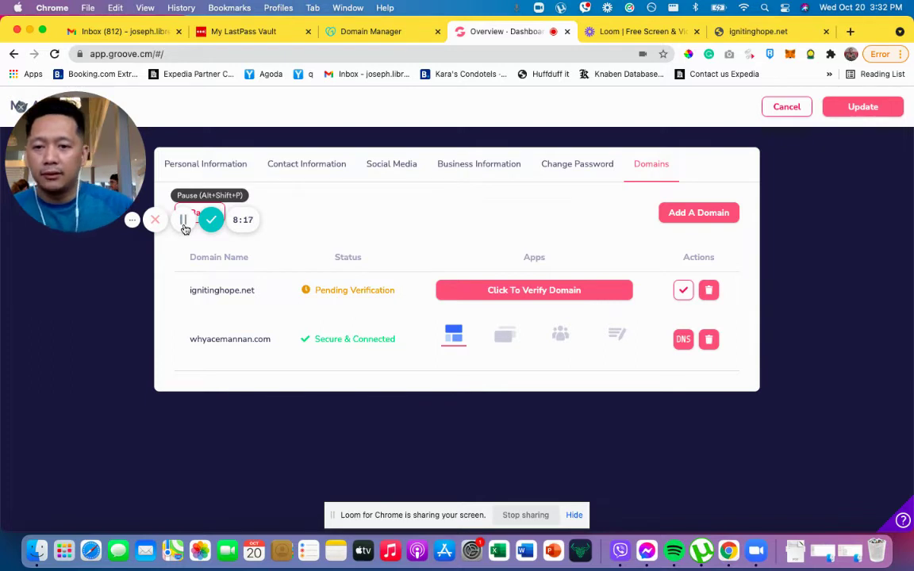
# Step: Check the connection status of ignitinghope.net in the custom domains list
pyautogui.click(183, 219)
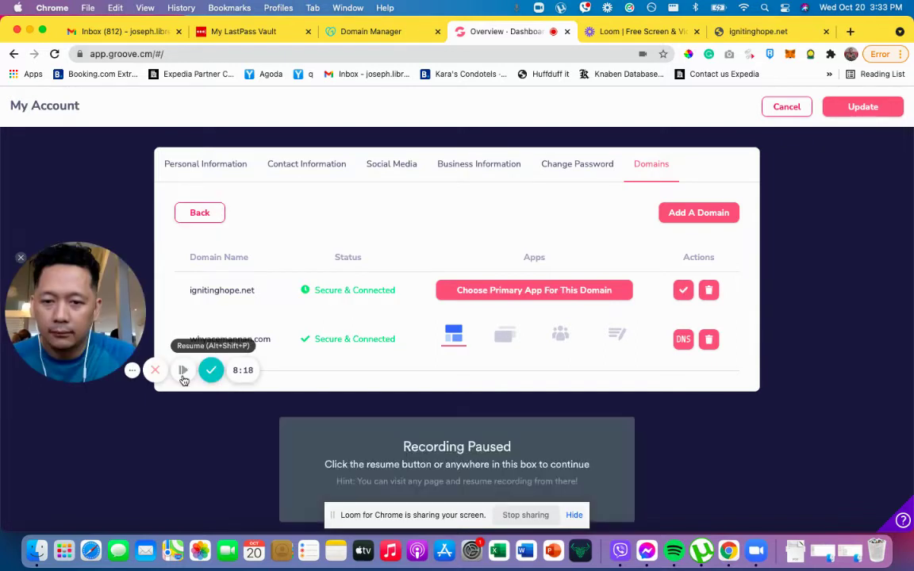
pyautogui.click(183, 375)
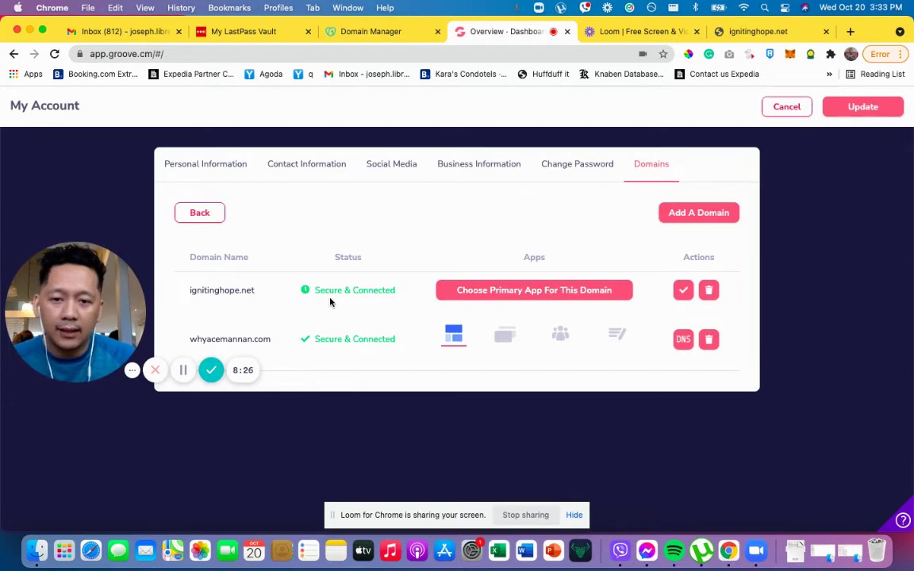
pyautogui.doubleClick(379, 290)
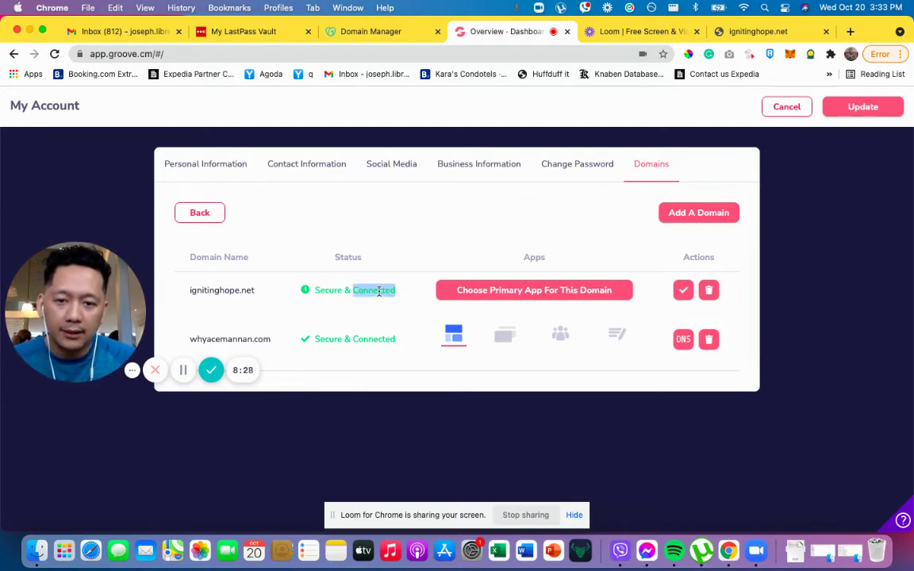
pyautogui.doubleClick(328, 290)
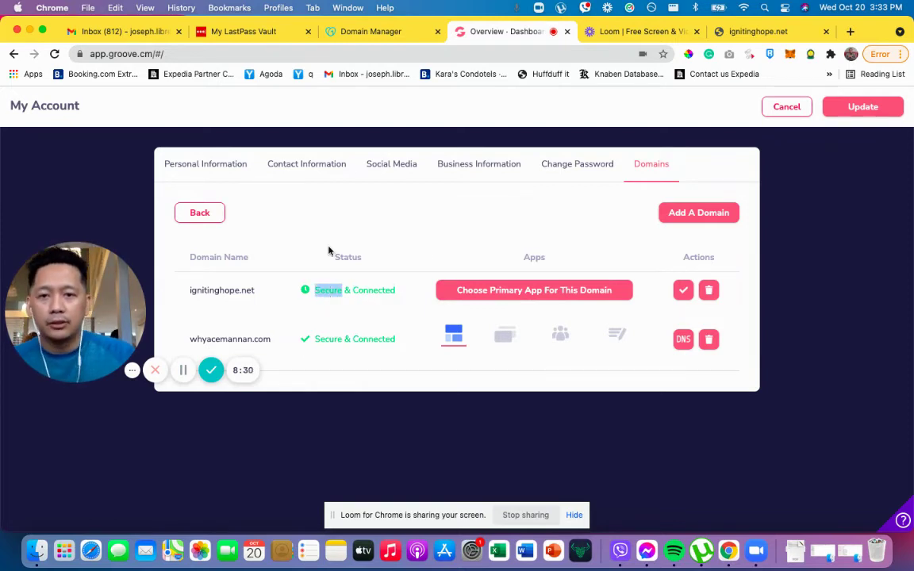
# Step: Assign GroovePages as the primary app for ignitinghope.net and save the account changes
pyautogui.click(548, 298)
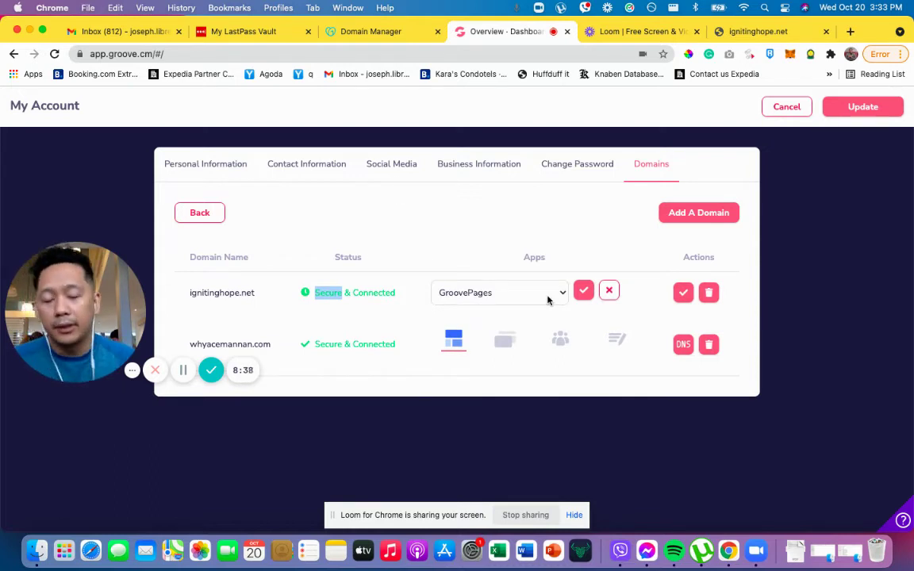
pyautogui.click(534, 298)
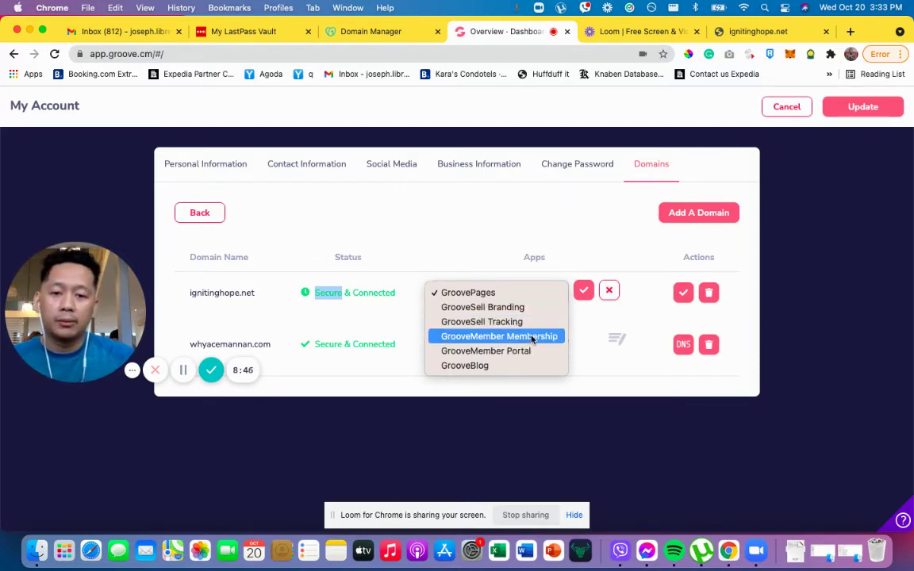
pyautogui.click(583, 221)
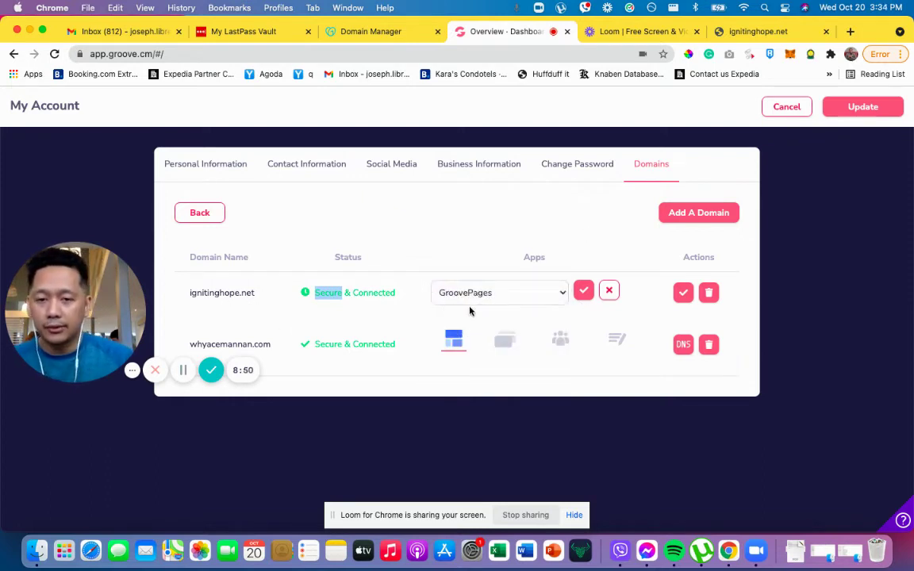
pyautogui.click(505, 243)
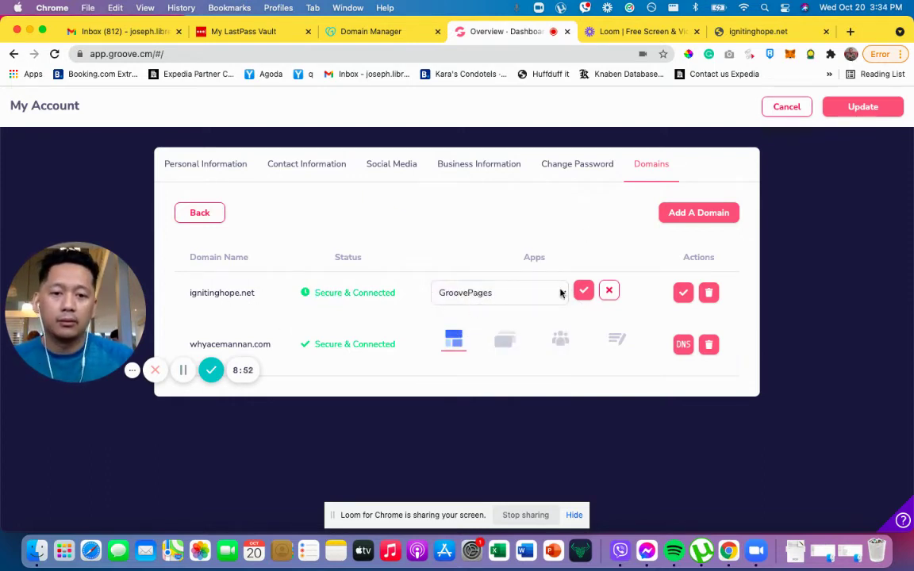
pyautogui.click(583, 293)
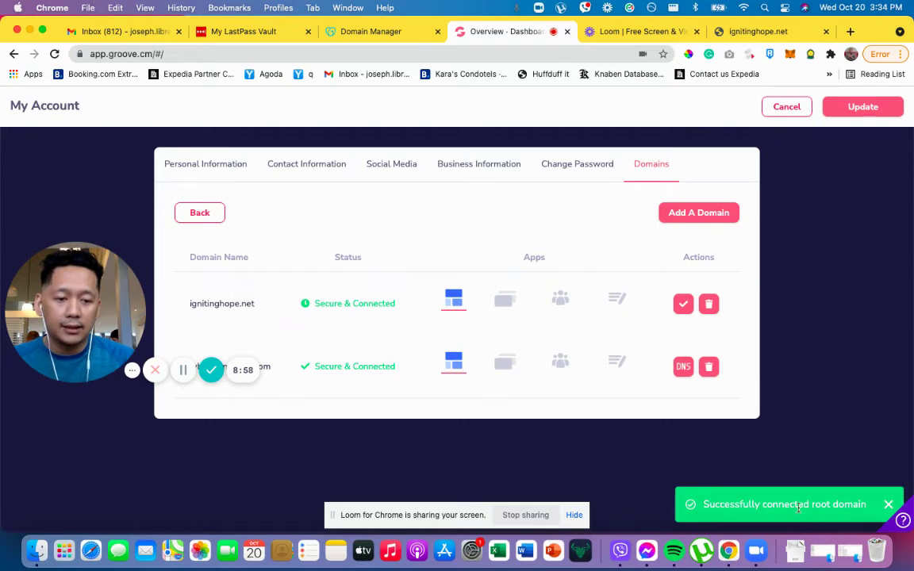
pyautogui.click(873, 109)
# Step: Open GroovePages from the dashboard's quick links and look through the existing sites
pyautogui.scroll(-10, 572, 274)
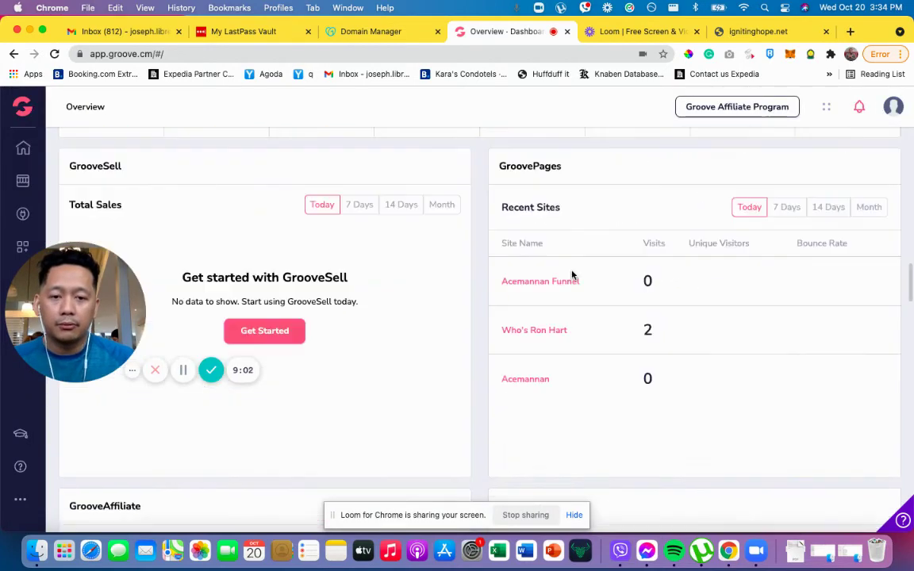
pyautogui.scroll(3, 572, 274)
pyautogui.scroll(6, 571, 275)
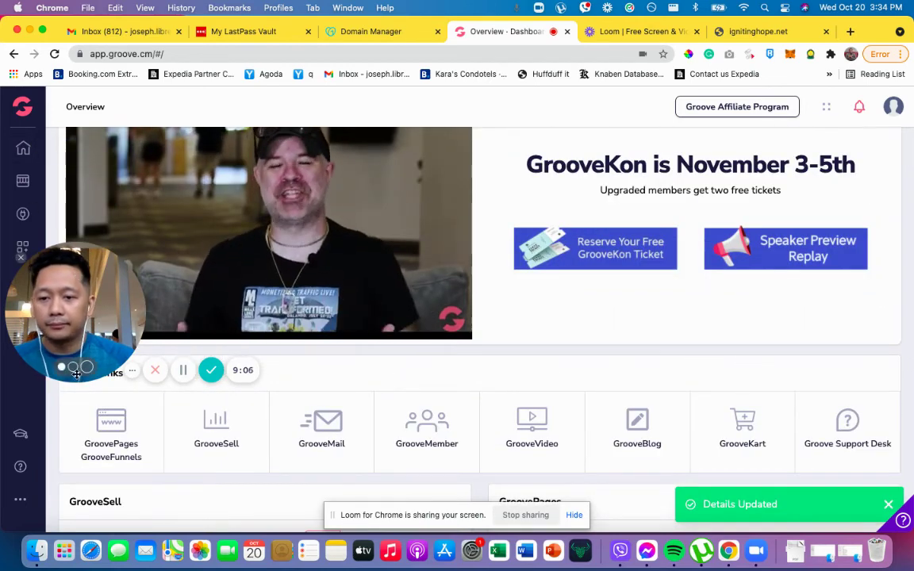
pyautogui.click(117, 428)
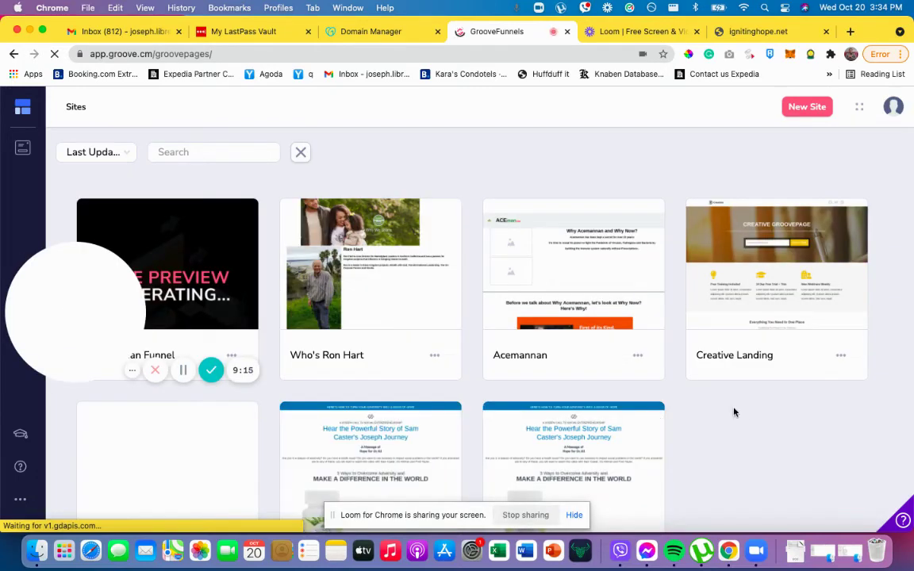
pyautogui.scroll(-2, 733, 412)
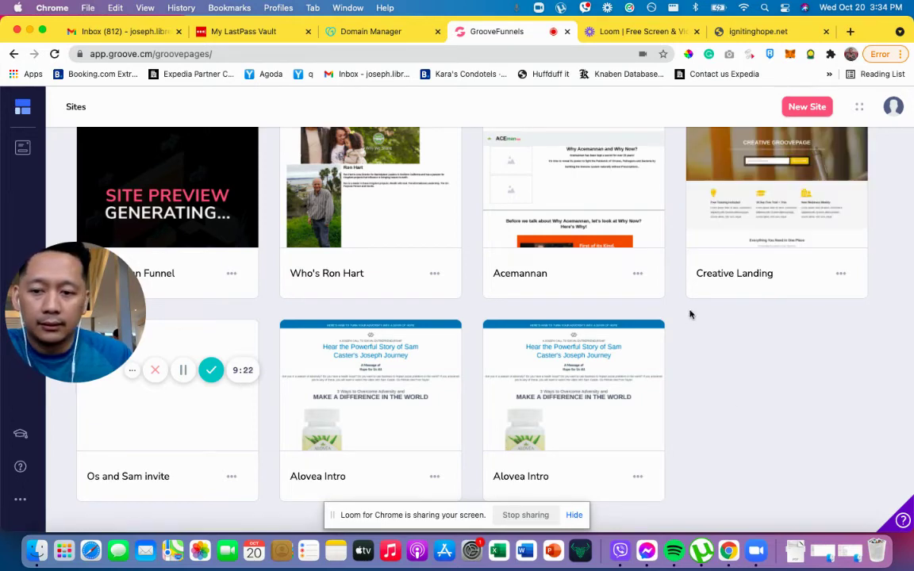
# Step: Create a new site from the Investment App Landing Page template and name it "Landing Page"
pyautogui.moveTo(811, 228)
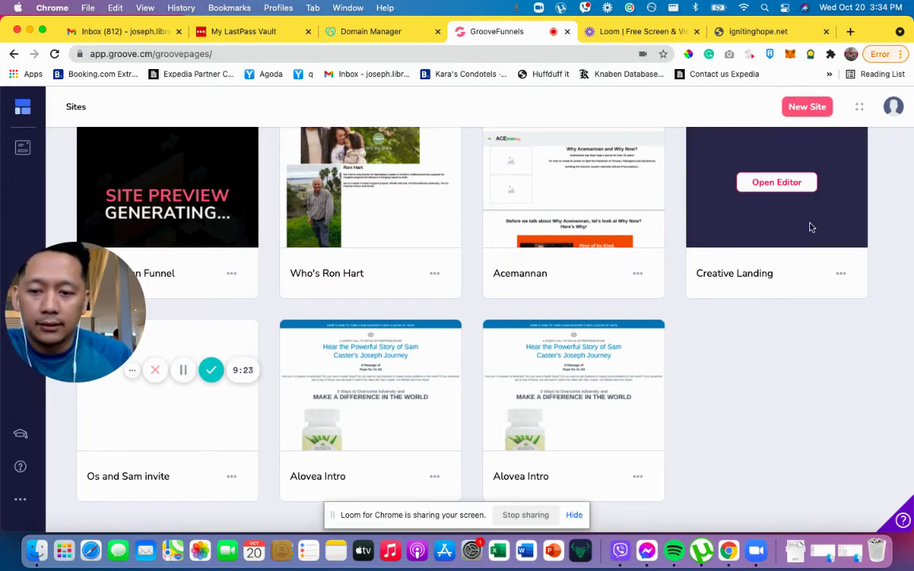
pyautogui.click(815, 108)
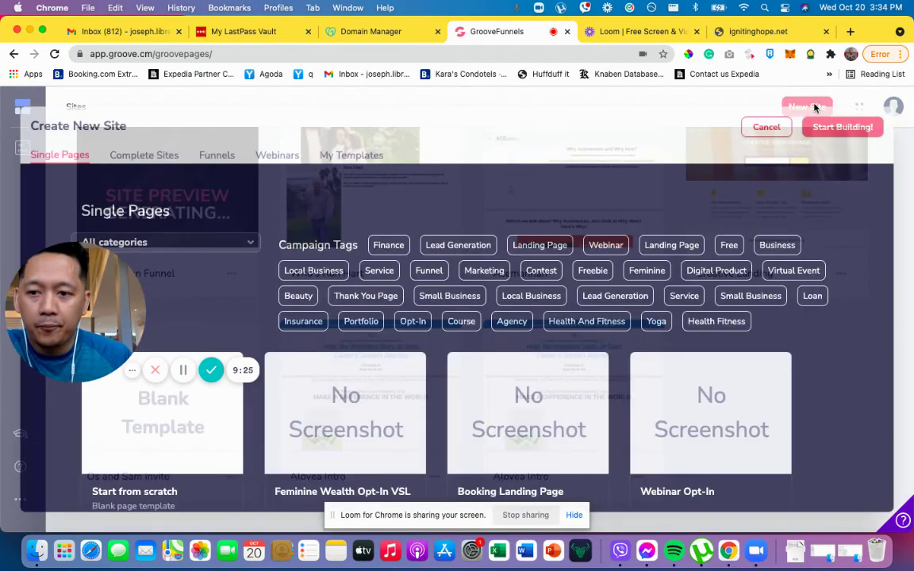
pyautogui.scroll(-5, 453, 382)
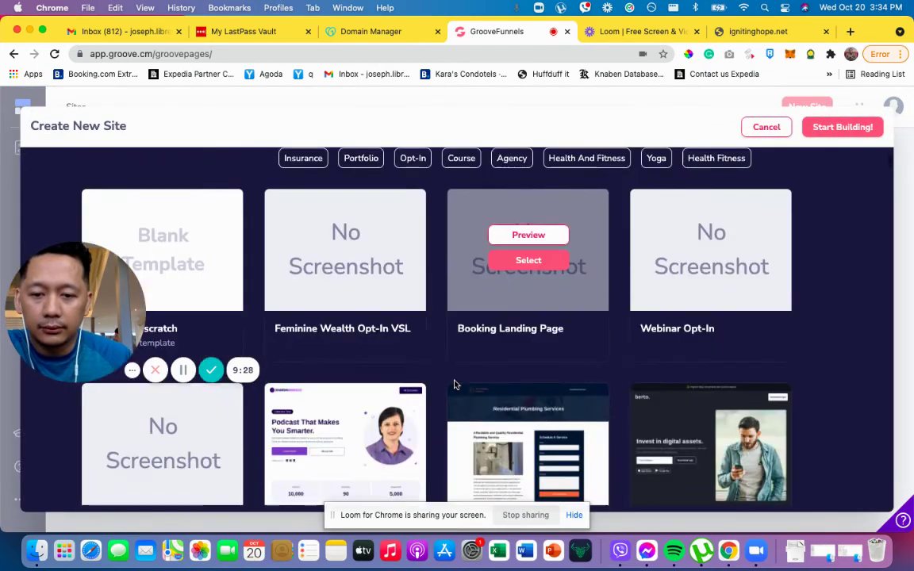
pyautogui.moveTo(710, 333)
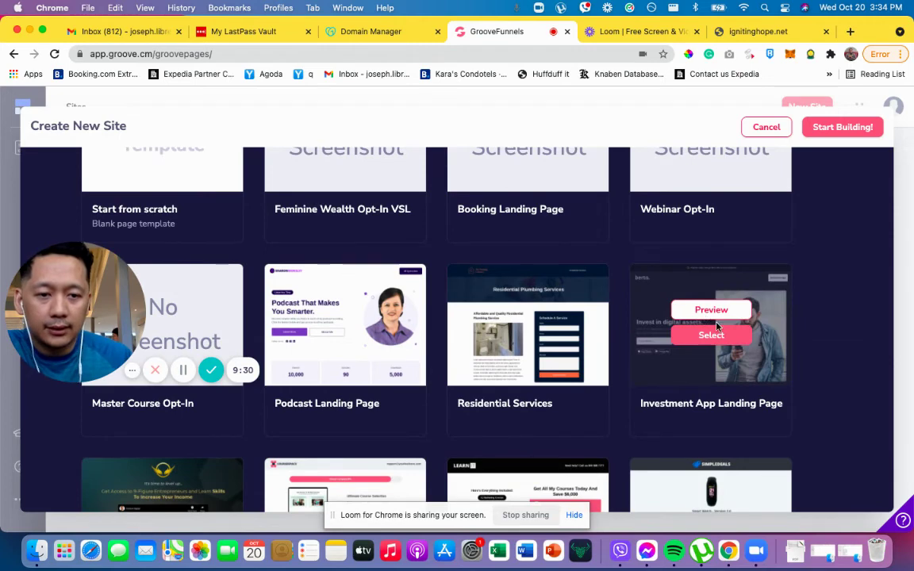
pyautogui.click(712, 336)
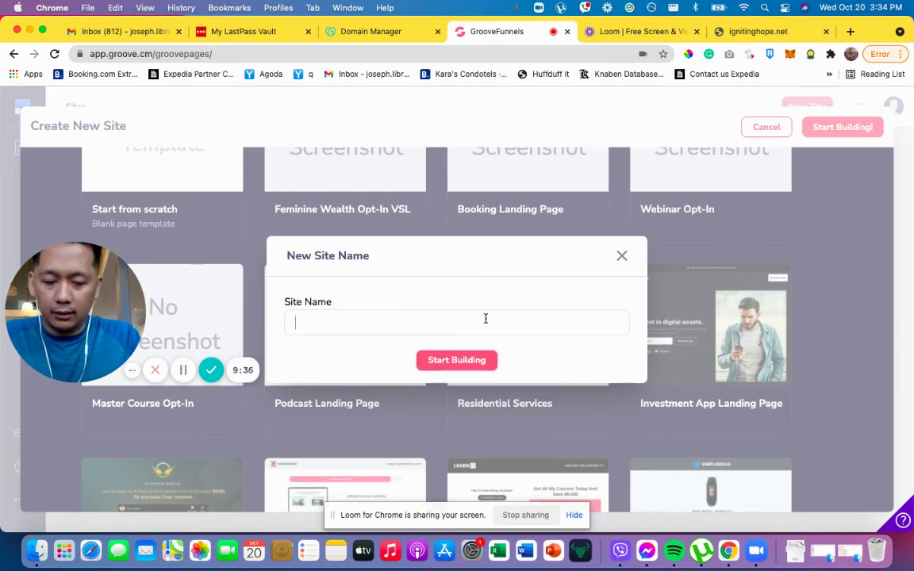
pyautogui.write('Landing Page')
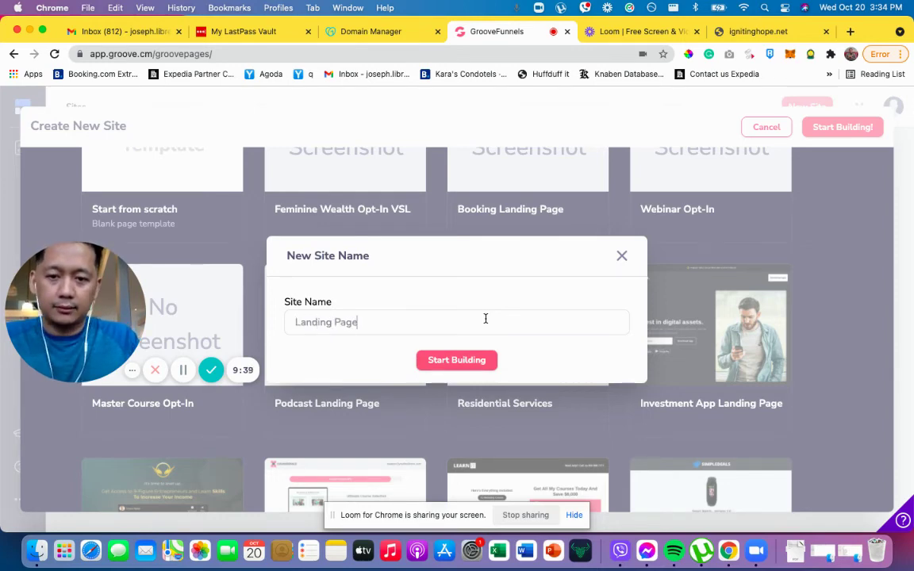
pyautogui.click(473, 361)
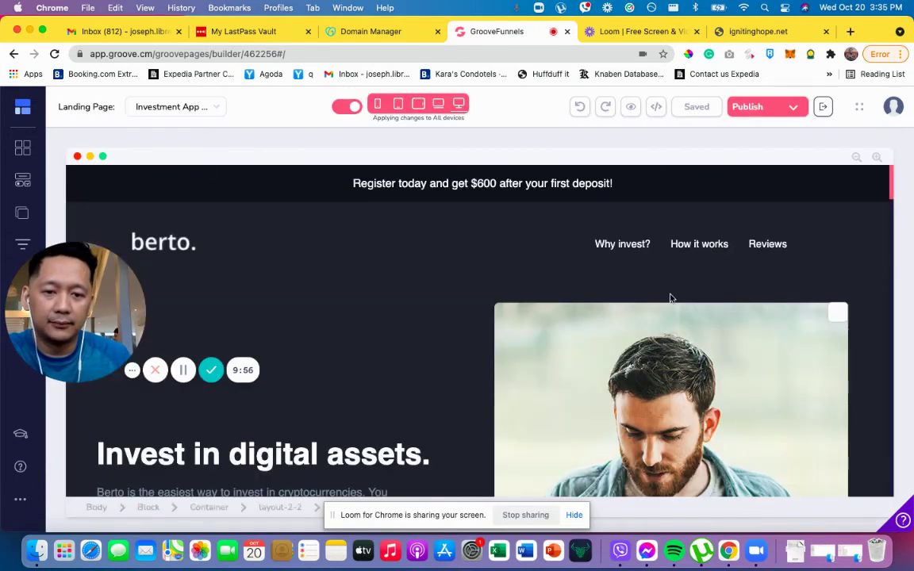
# Step: Set the site's publish settings to the custom domain ignitinghope.net with Root as the location
pyautogui.scroll(-10, 609, 305)
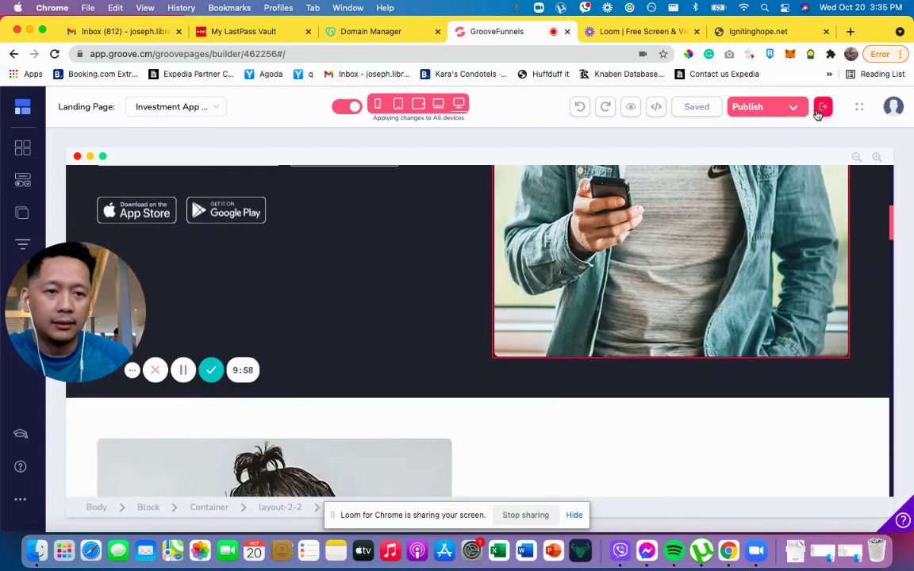
pyautogui.click(794, 113)
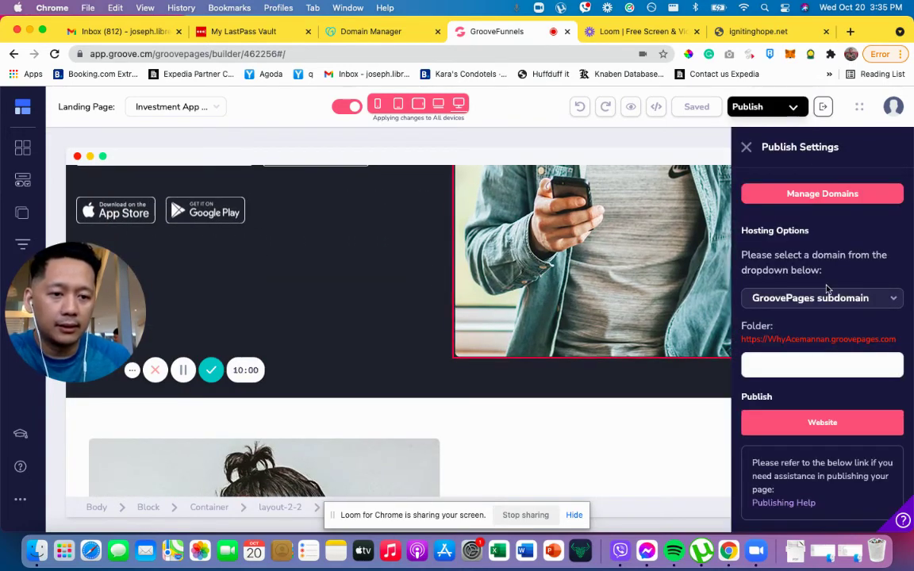
pyautogui.click(824, 306)
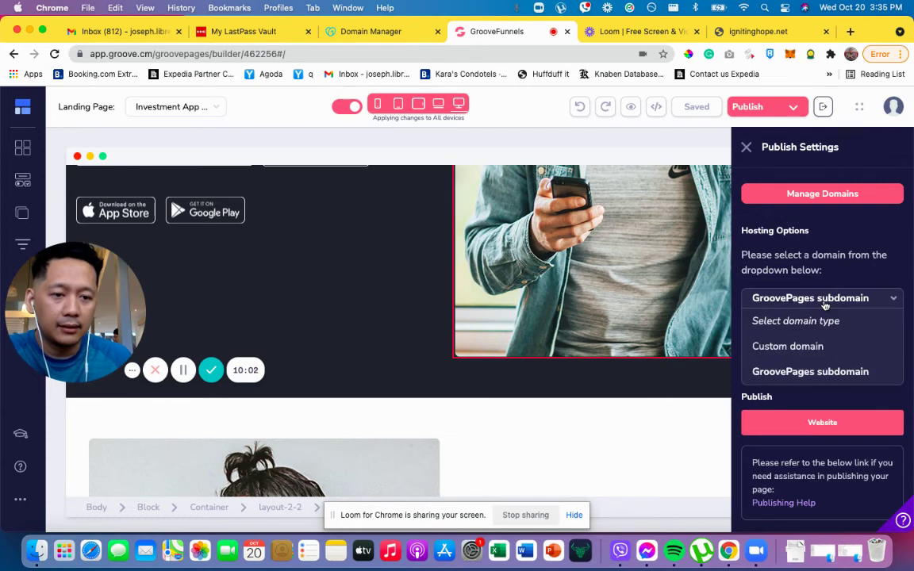
pyautogui.click(813, 347)
pyautogui.click(813, 345)
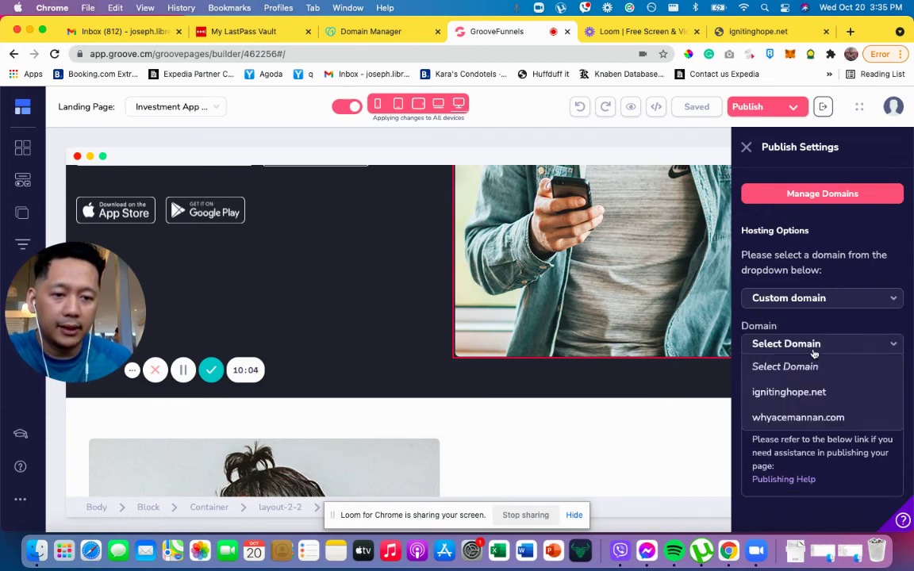
pyautogui.click(819, 401)
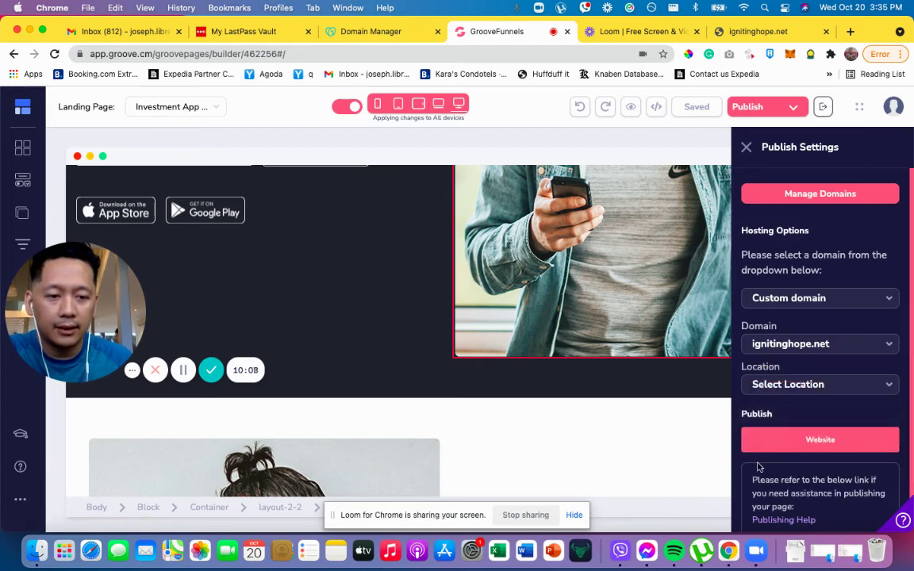
pyautogui.click(801, 384)
pyautogui.click(785, 433)
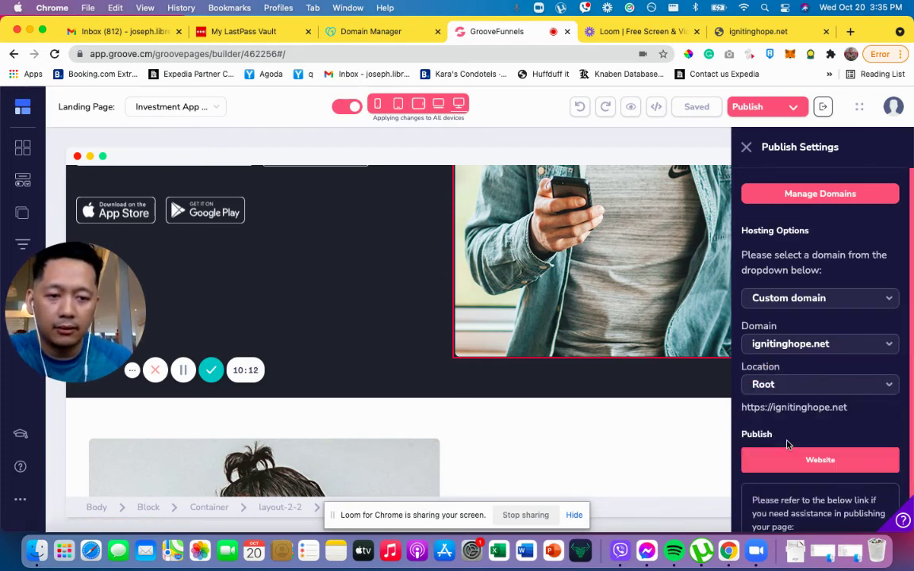
# Step: Publish the website to ignitinghope.net, look over the page design in the editor, and publish it again
pyautogui.click(764, 462)
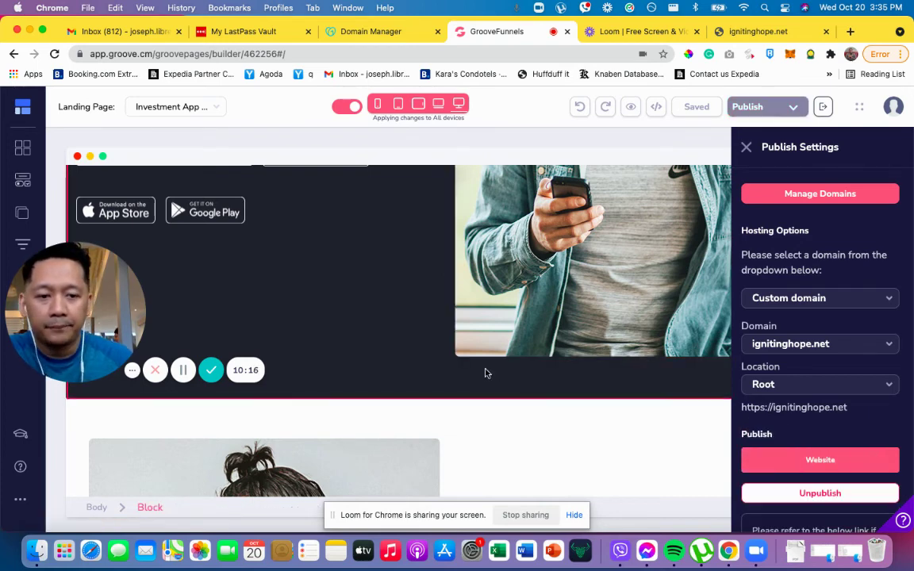
pyautogui.scroll(-10, 486, 373)
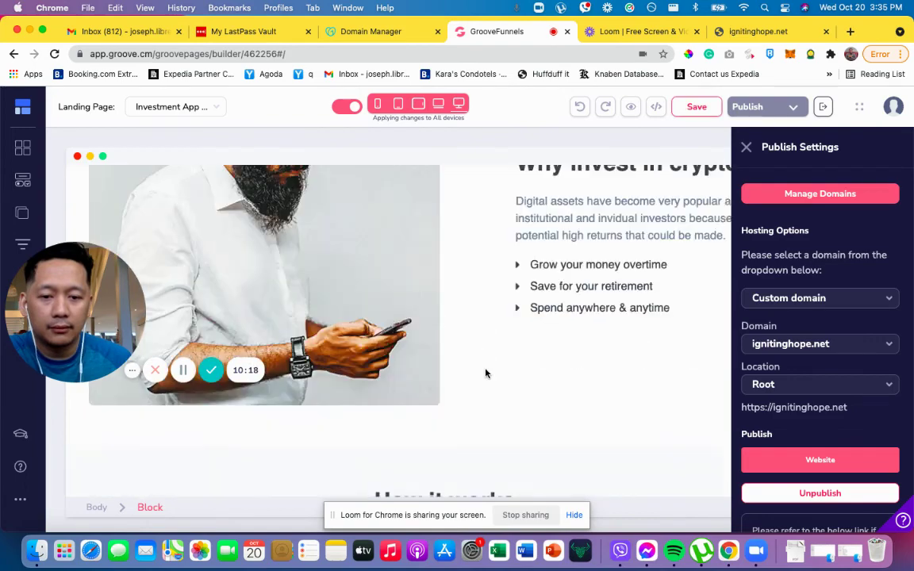
pyautogui.scroll(12, 487, 371)
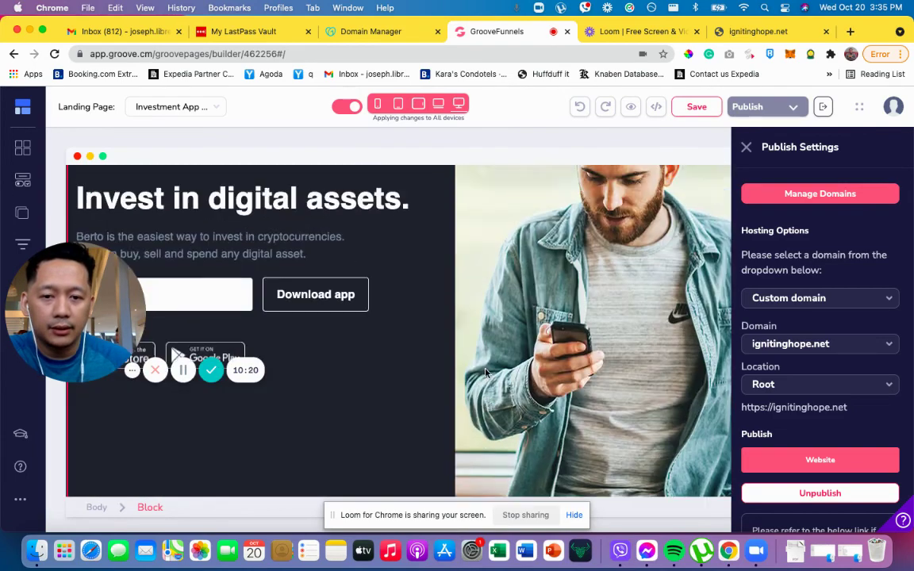
pyautogui.scroll(3, 486, 372)
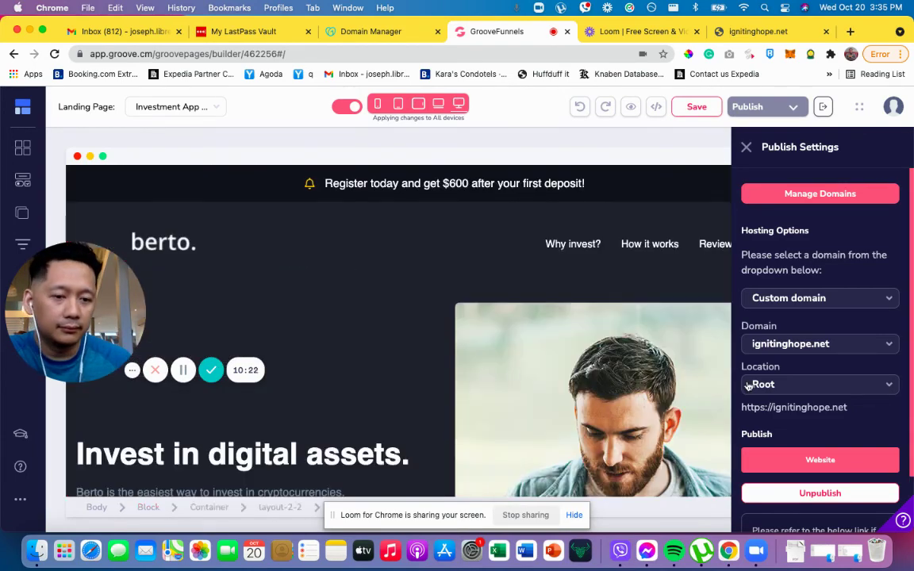
pyautogui.click(773, 464)
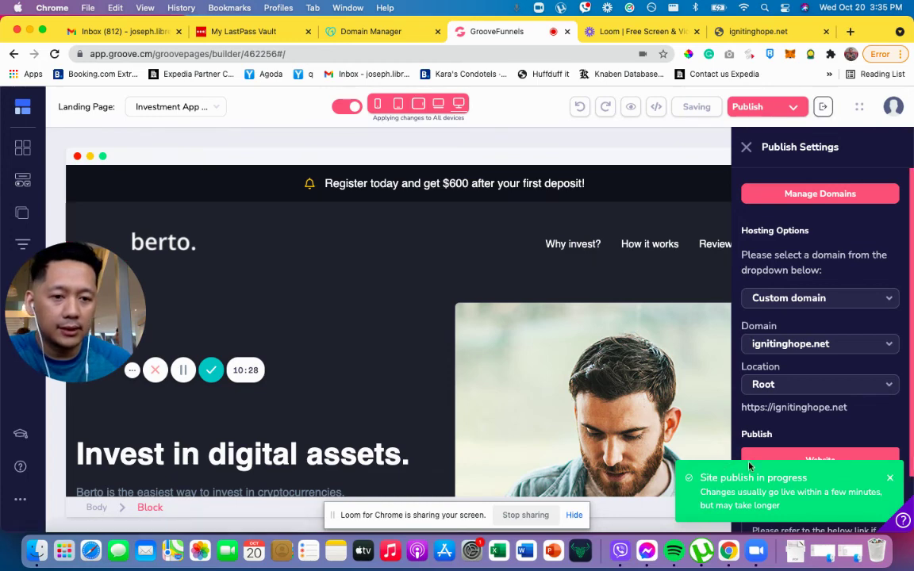
# Step: Open the published ignitinghope.net site from the publish settings and retry loading it
pyautogui.scroll(-2, 749, 466)
pyautogui.moveTo(781, 401)
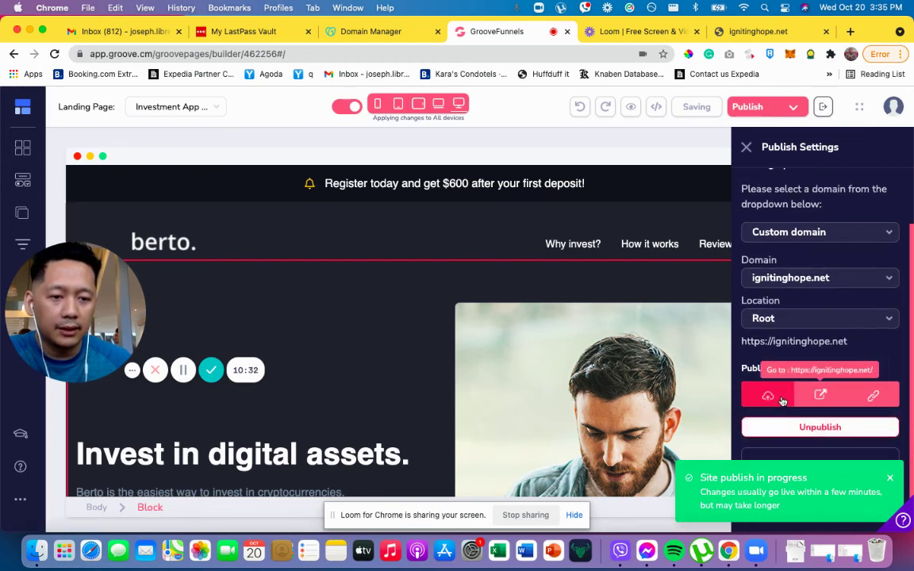
pyautogui.click(819, 394)
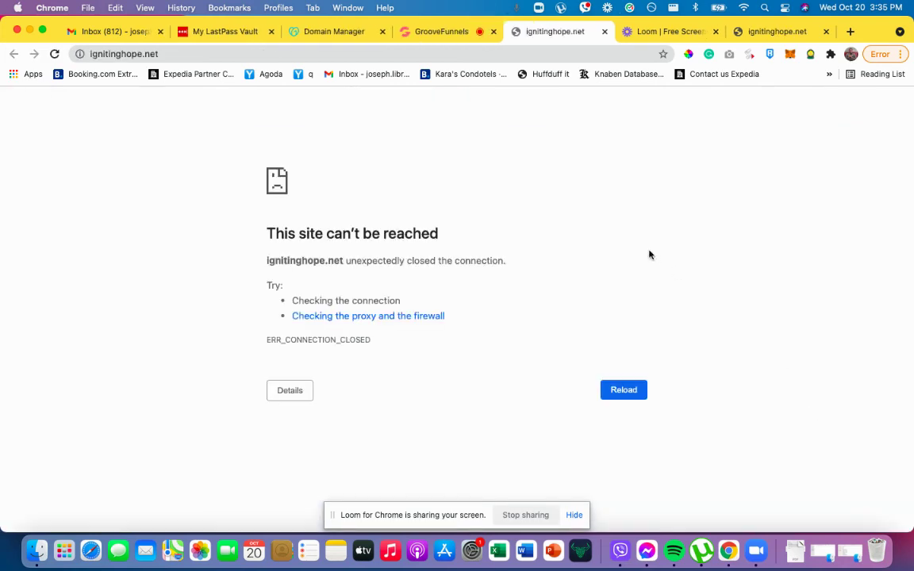
pyautogui.click(630, 394)
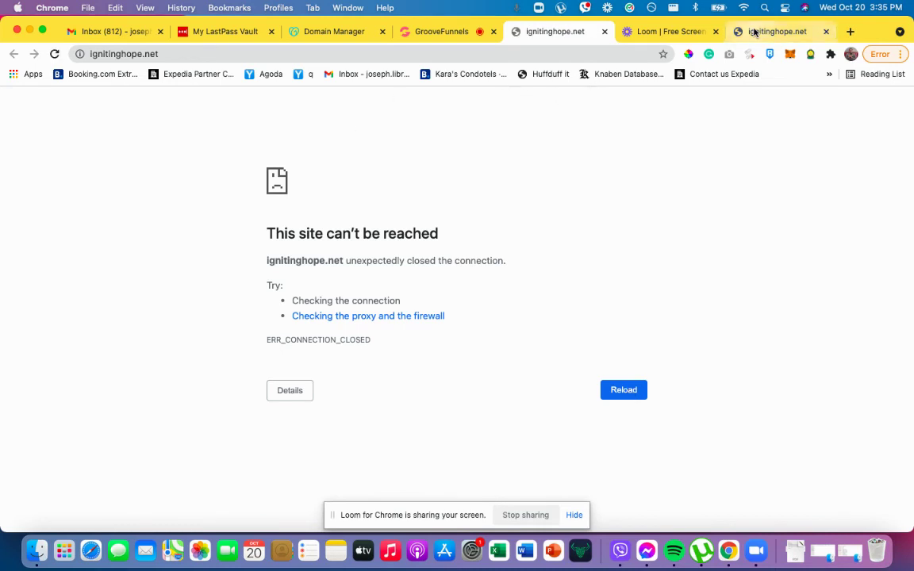
# Step: Reload both open ignitinghope.net pages and look through the live landing page
pyautogui.click(754, 32)
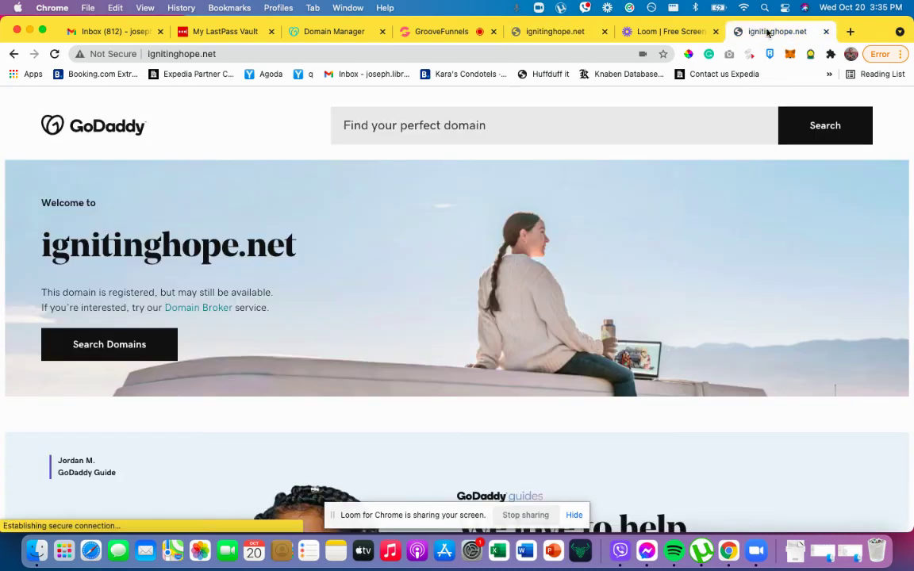
pyautogui.click(54, 54)
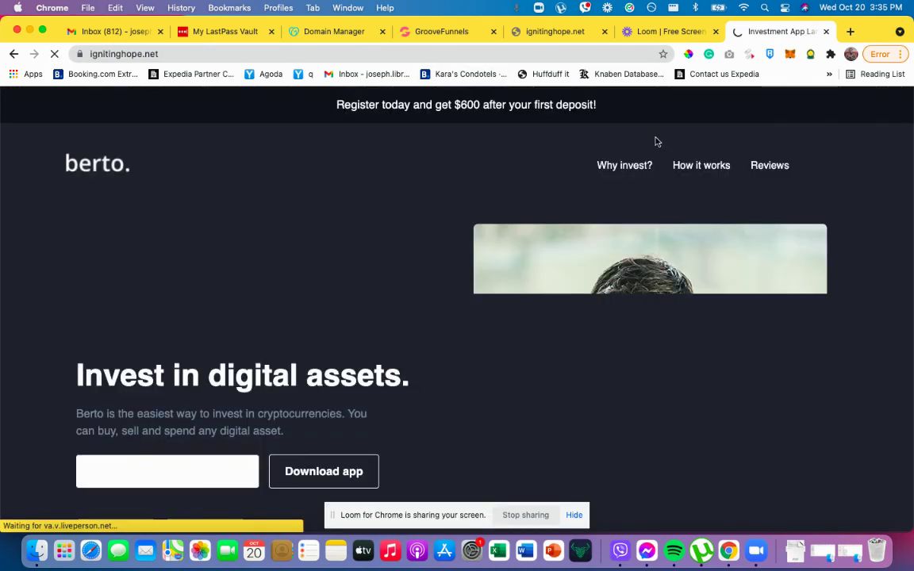
pyautogui.click(561, 34)
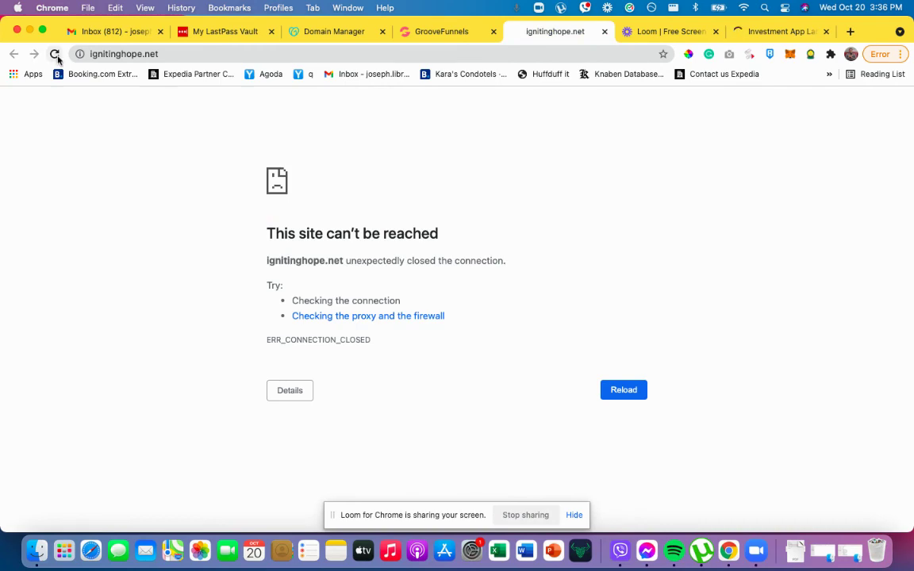
pyautogui.click(787, 32)
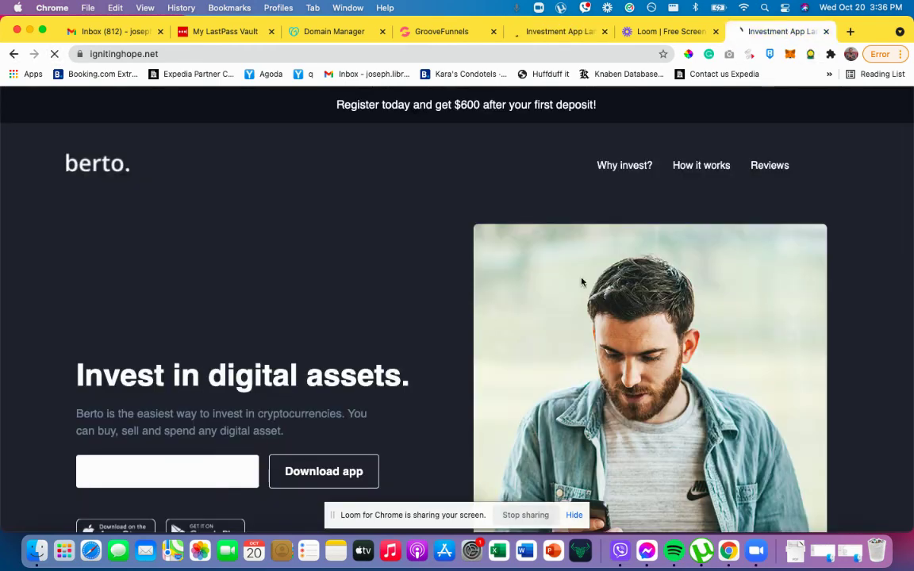
pyautogui.scroll(-5, 582, 282)
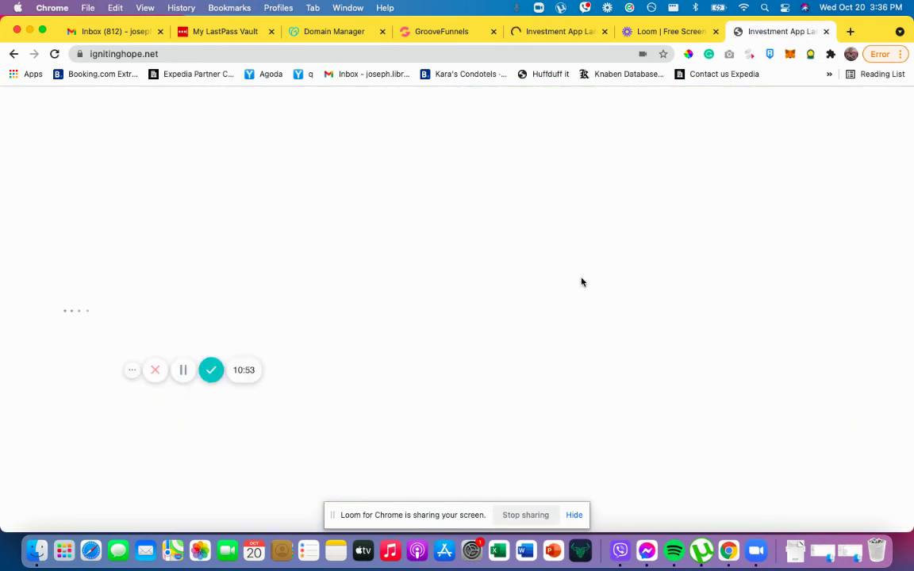
pyautogui.scroll(10, 582, 278)
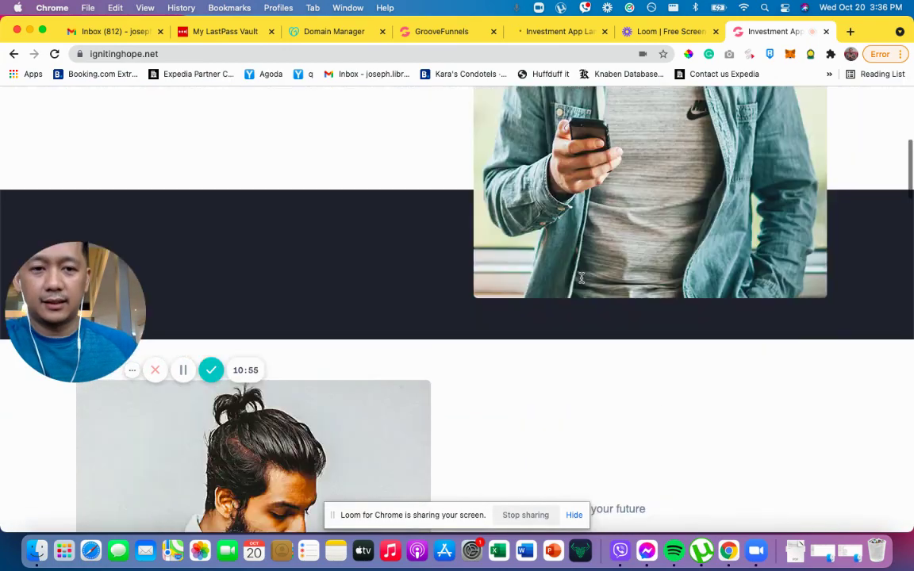